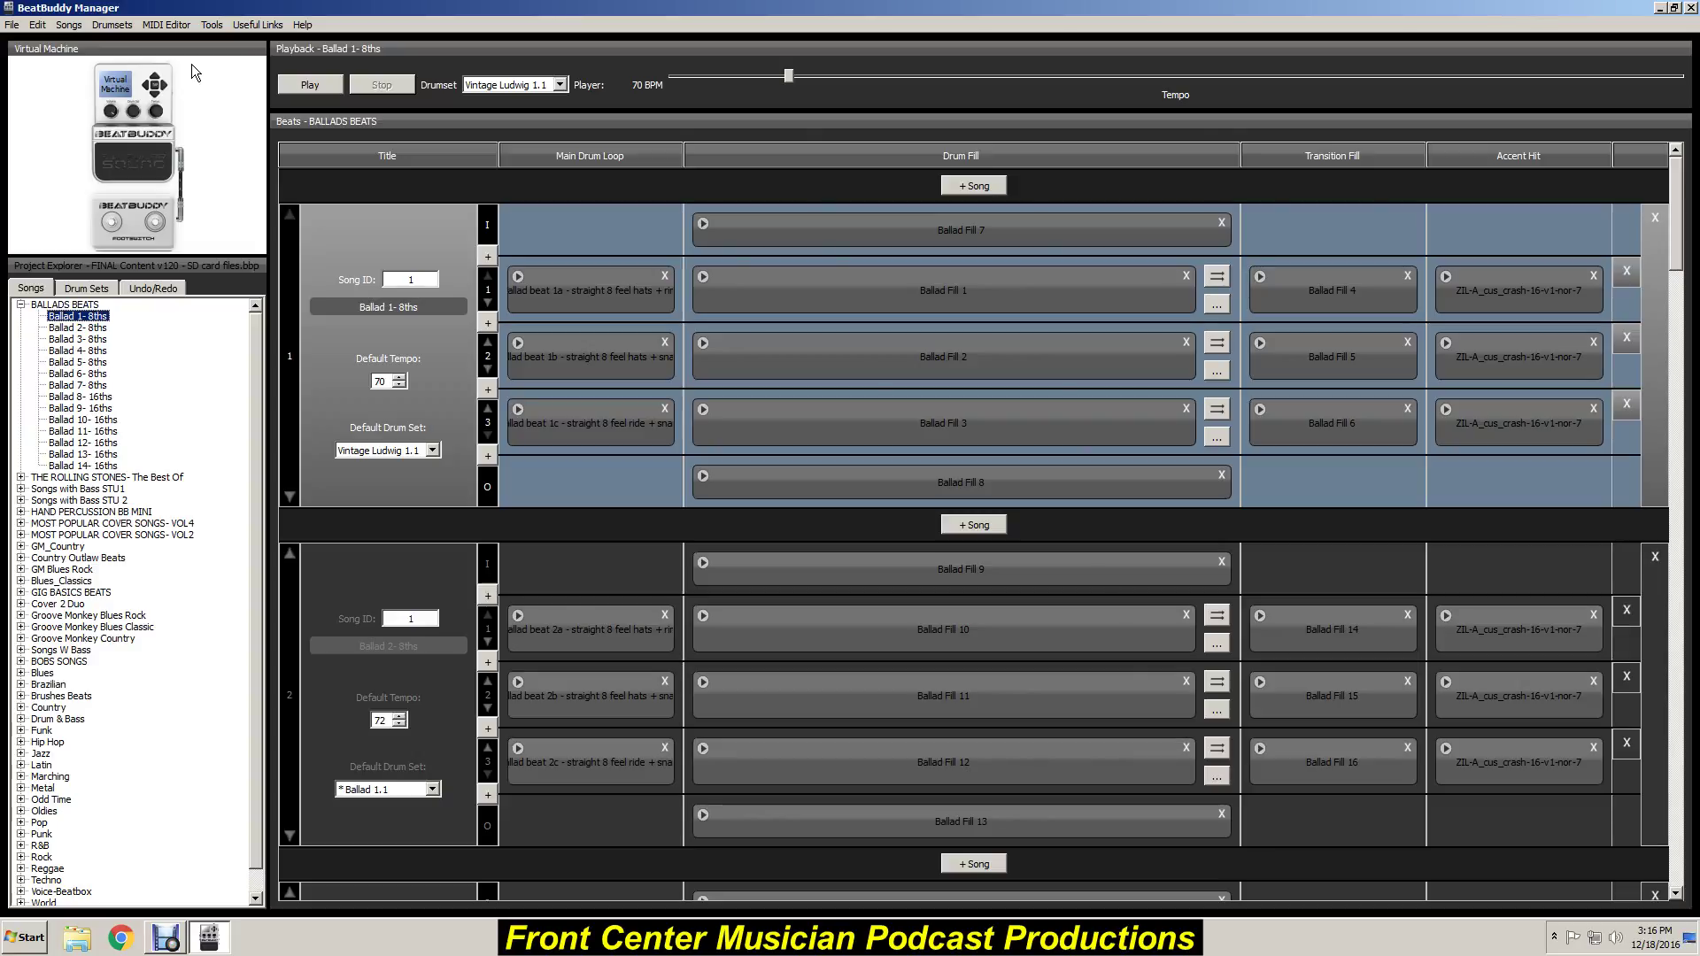
# - Create a new song-list folder, rename it 'Friday nite gig', and select it
pyautogui.click(41, 26)
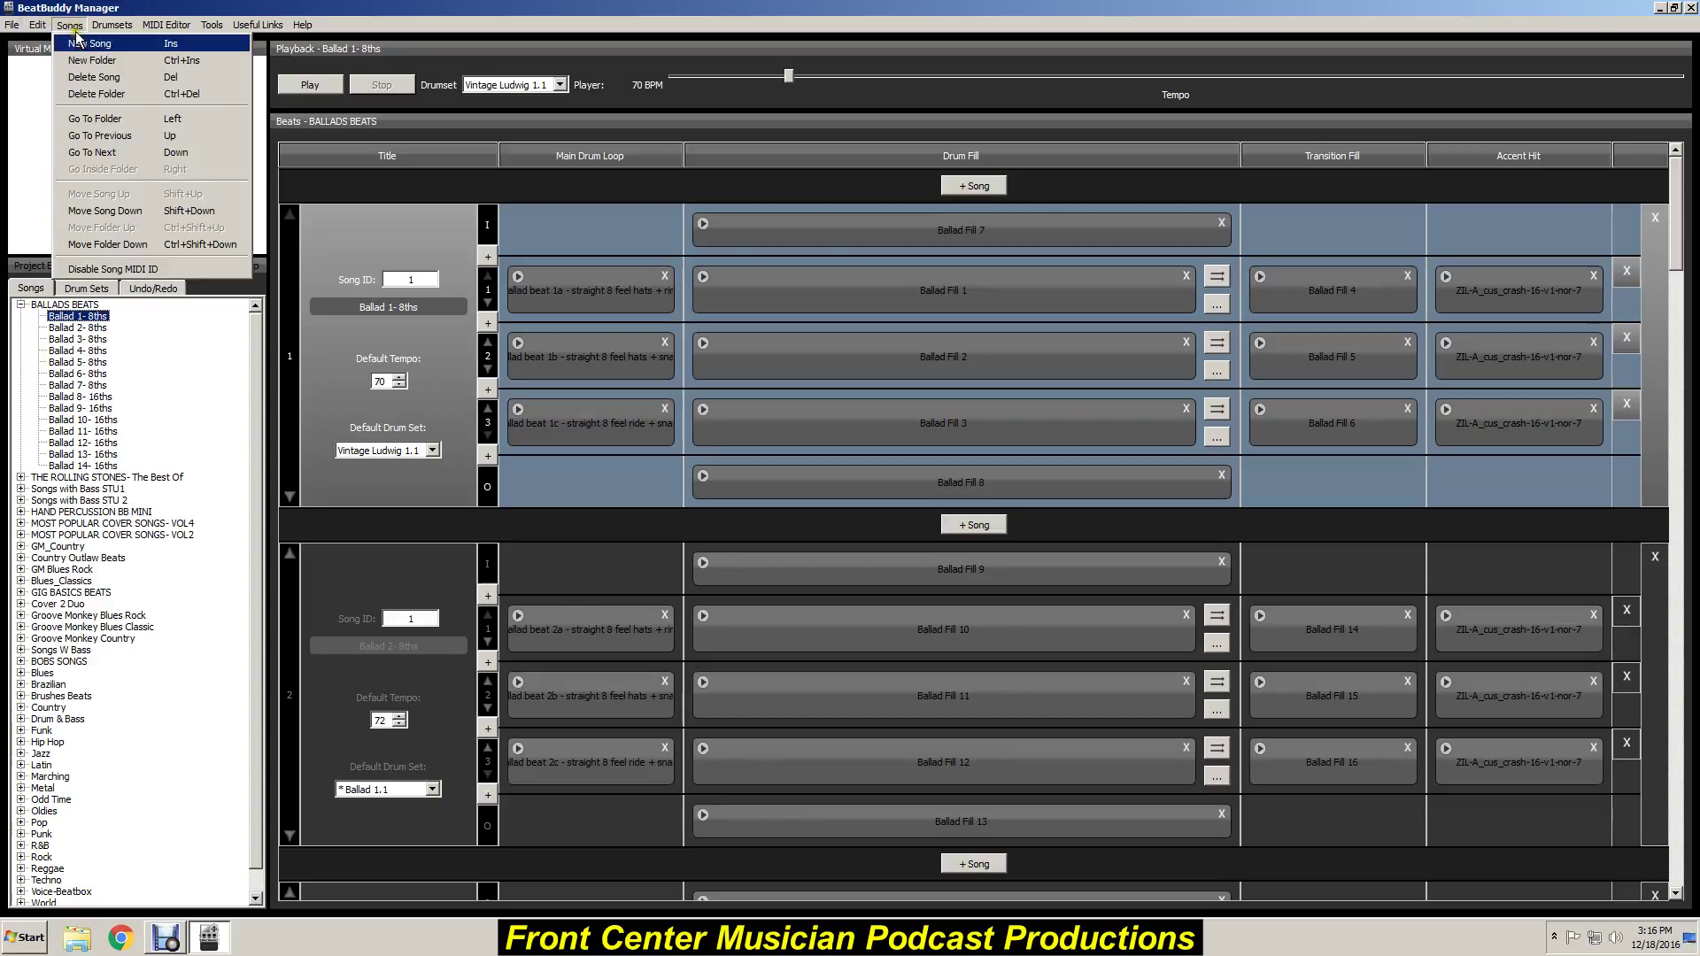
pyautogui.click(127, 62)
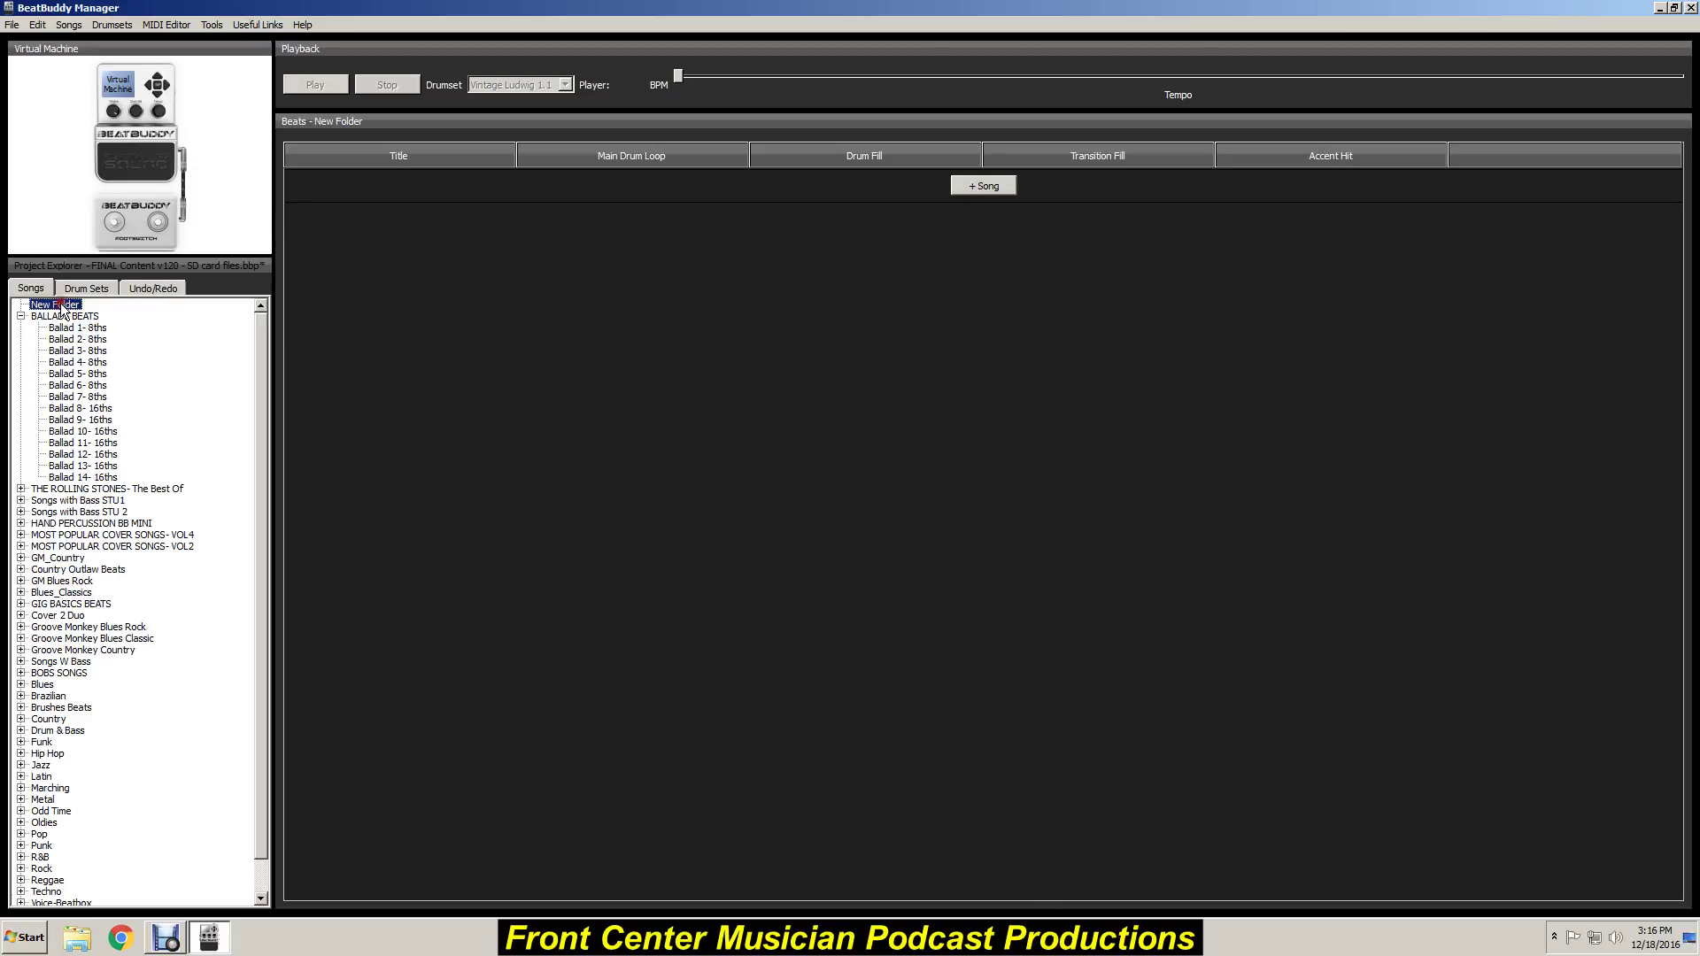
pyautogui.click(40, 308)
pyautogui.press('BackSpace')
pyautogui.press('BackSpace')
pyautogui.press('BackSpace')
pyautogui.write('Friday')
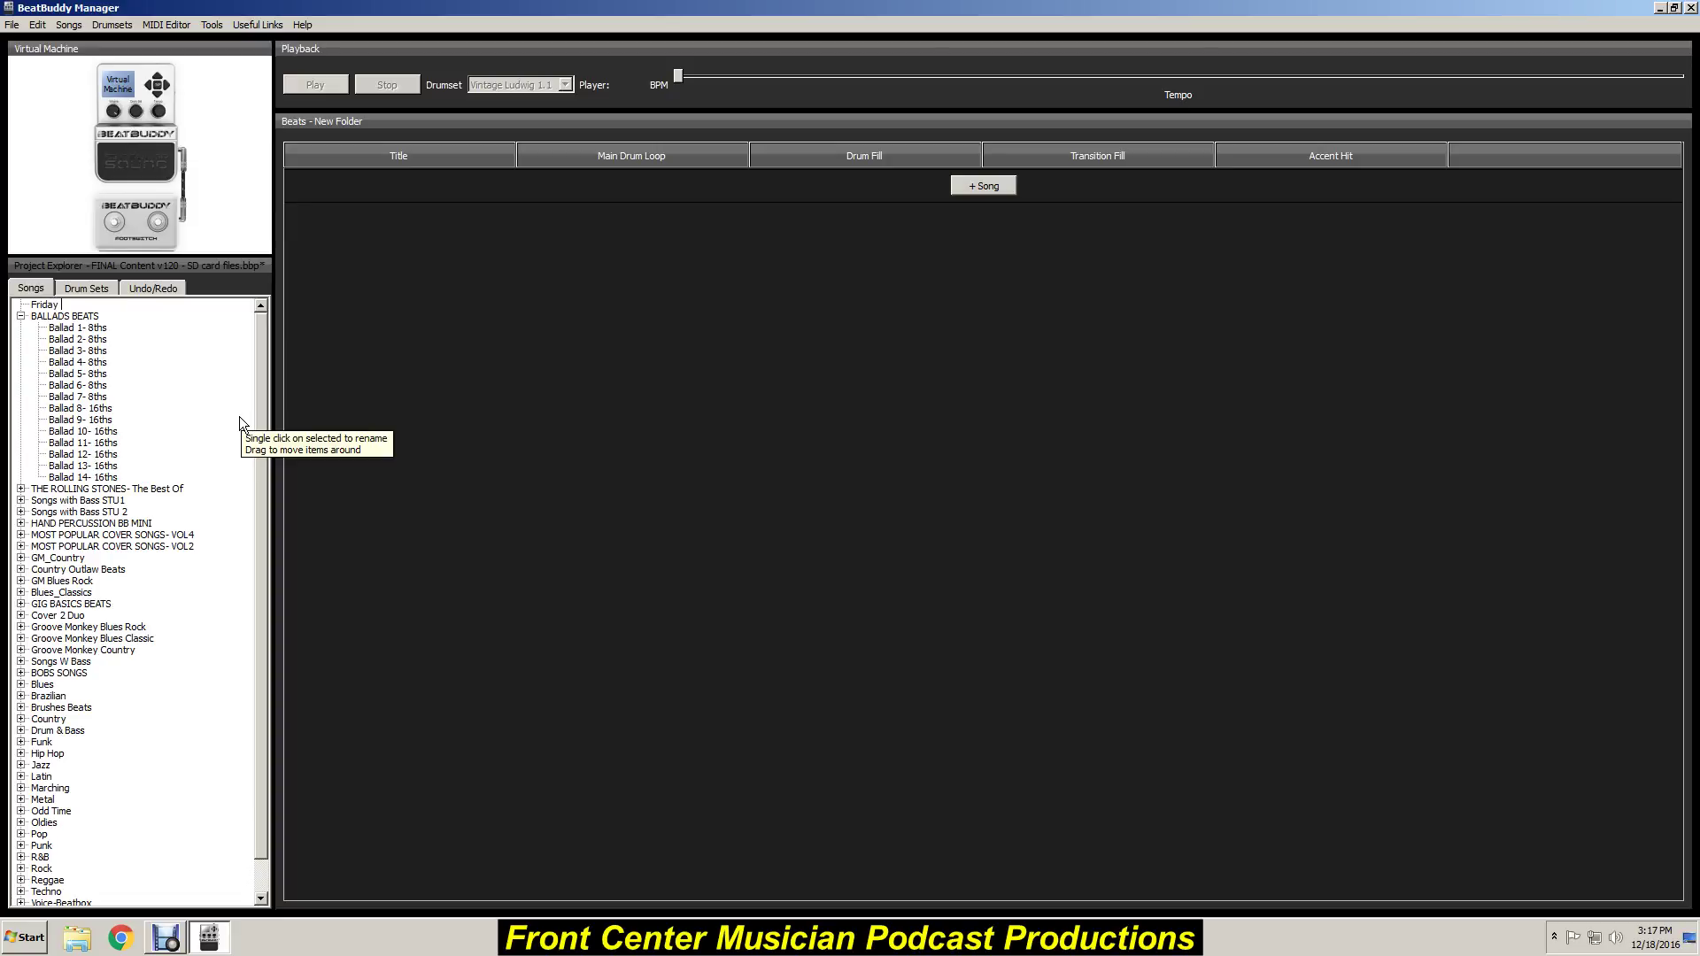
pyautogui.write('nite ')
pyautogui.write('gig')
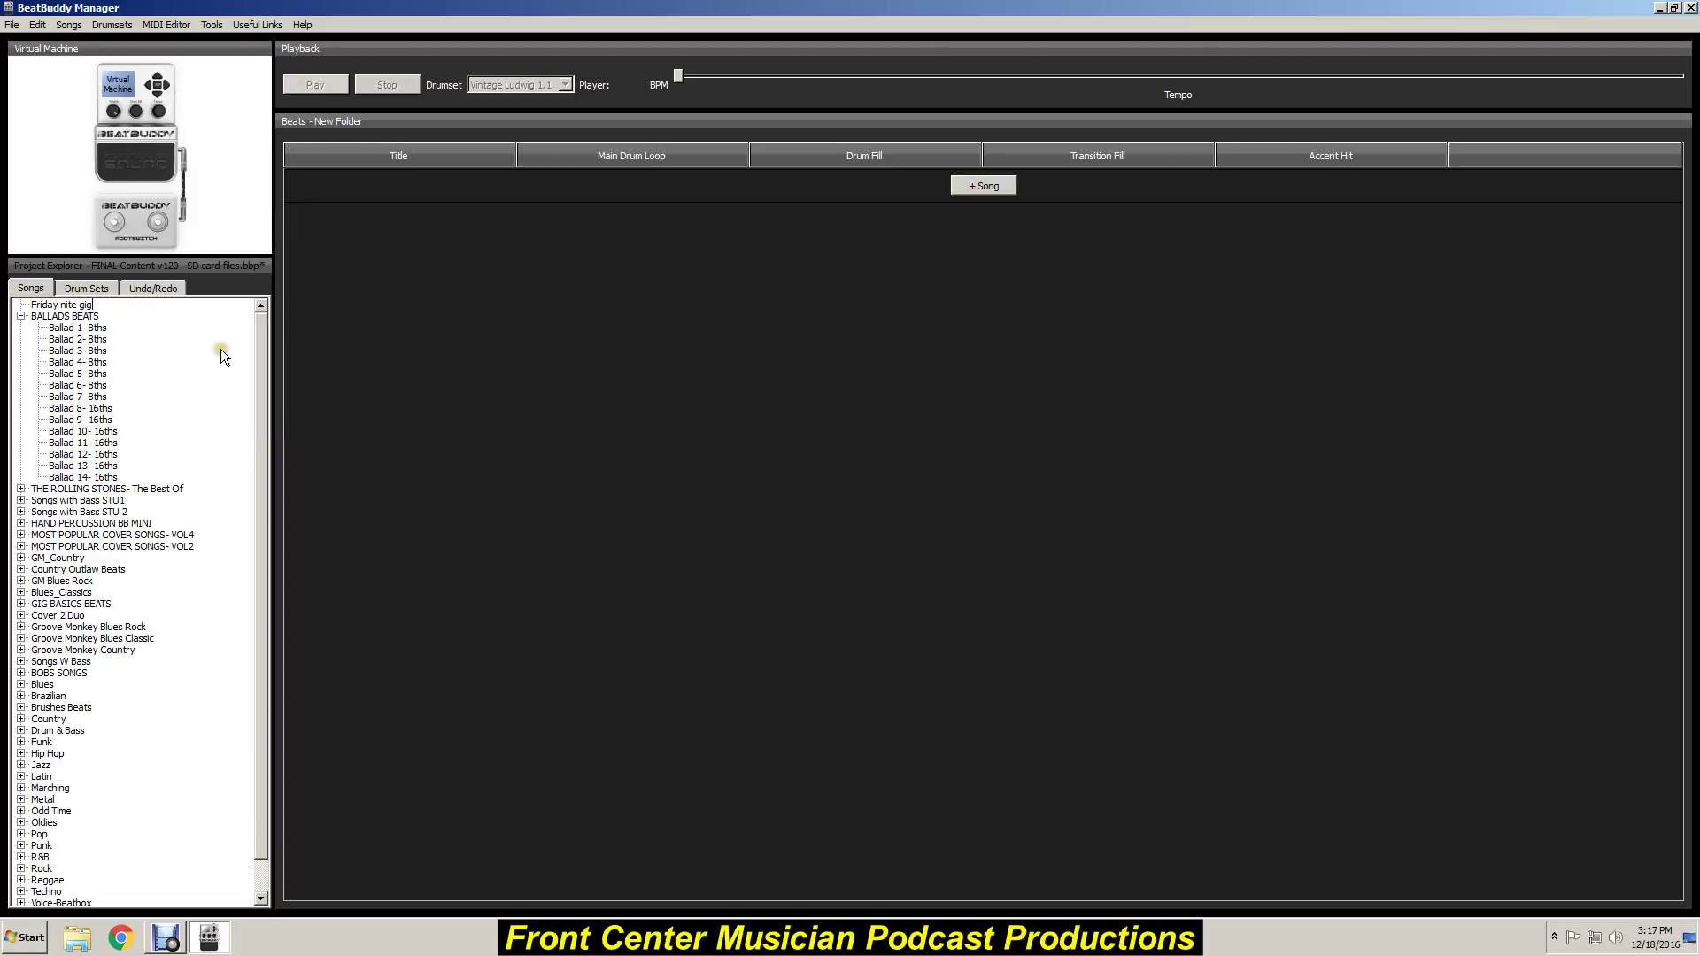
pyautogui.click(216, 338)
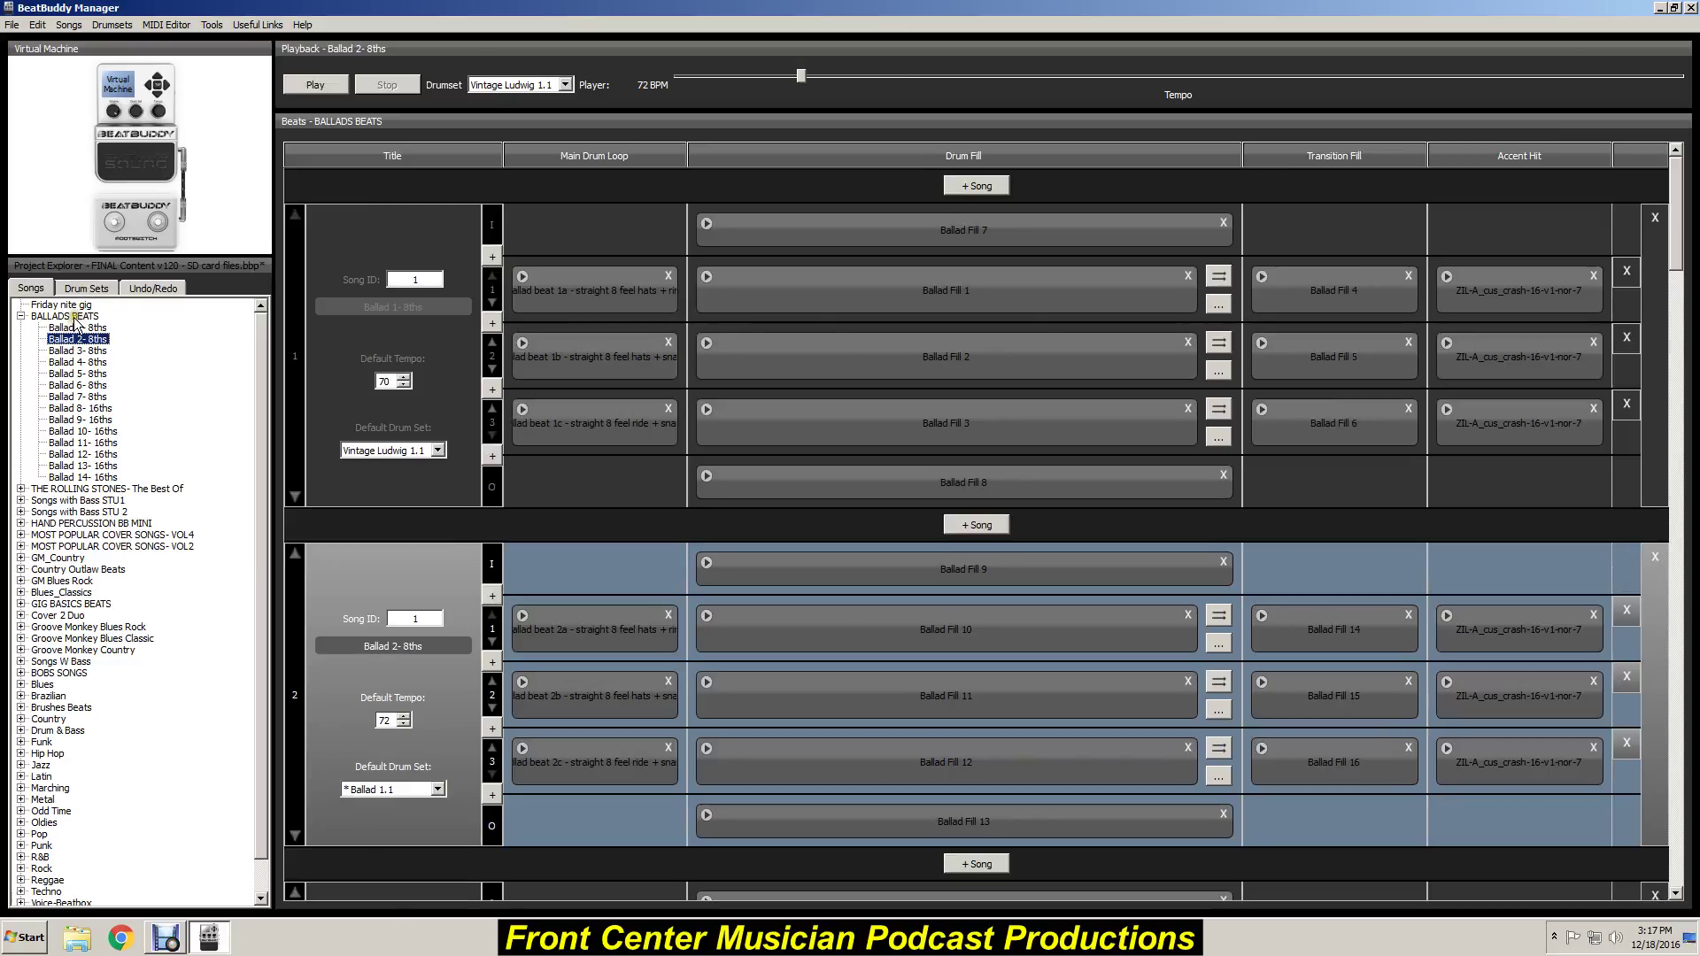
pyautogui.click(69, 307)
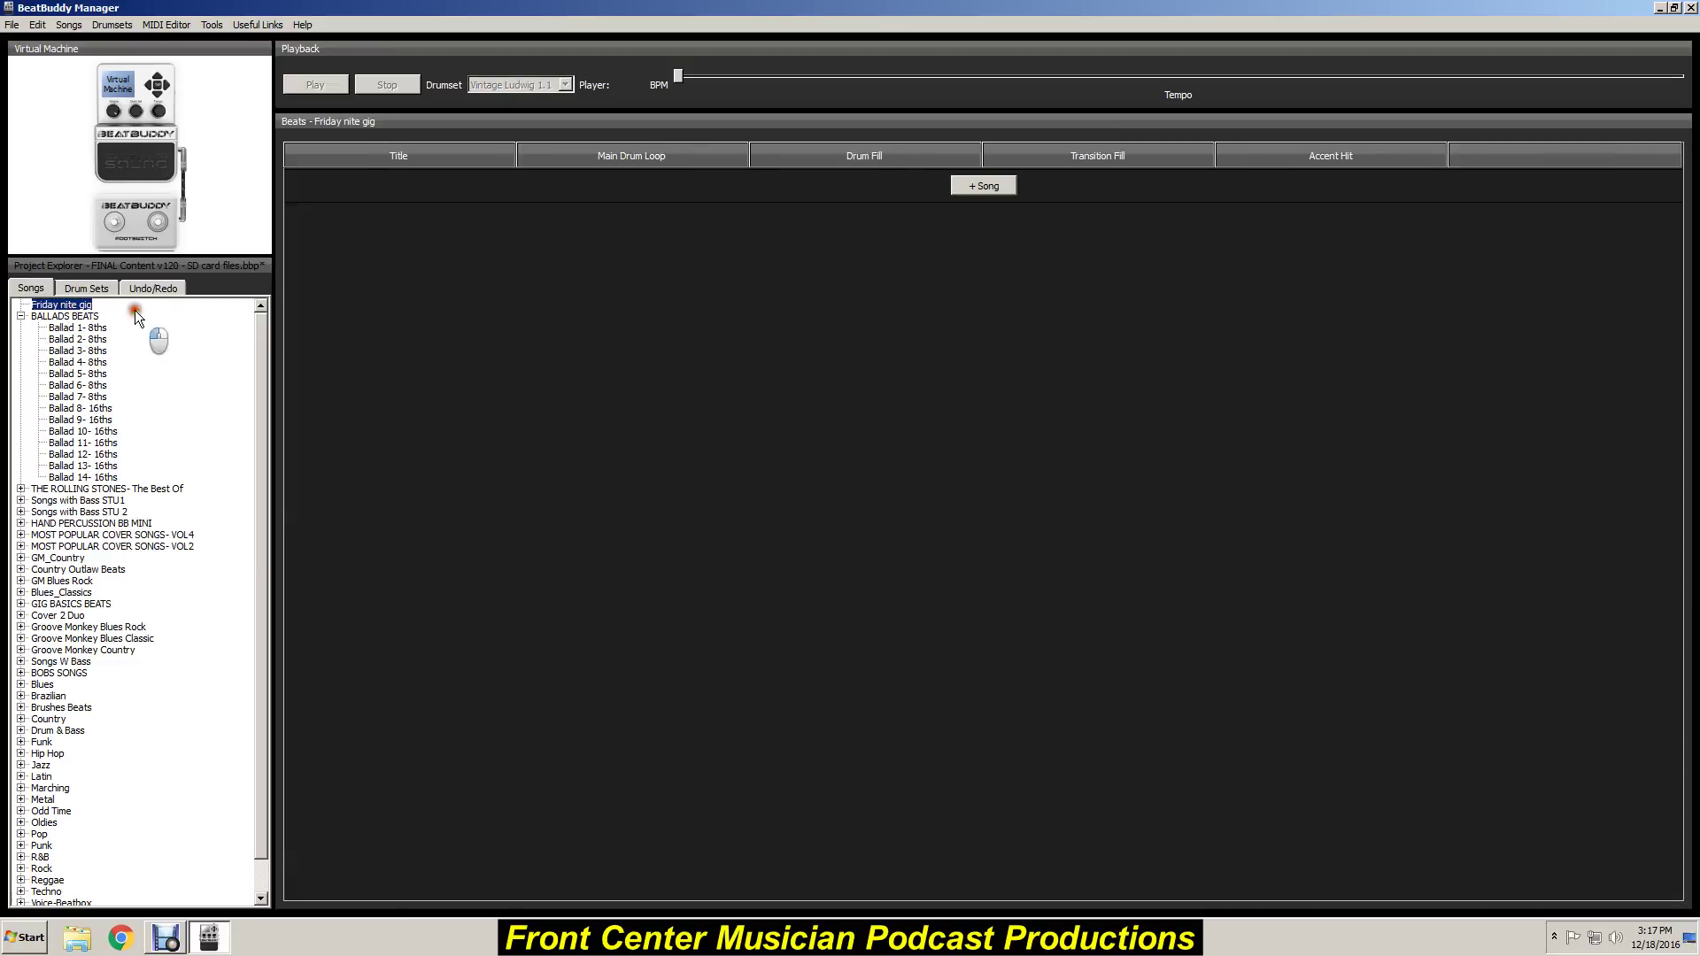
# - Expand the BOBS SONGS folder and load the song On the Road
pyautogui.click(67, 316)
pyautogui.click(79, 307)
pyautogui.click(20, 673)
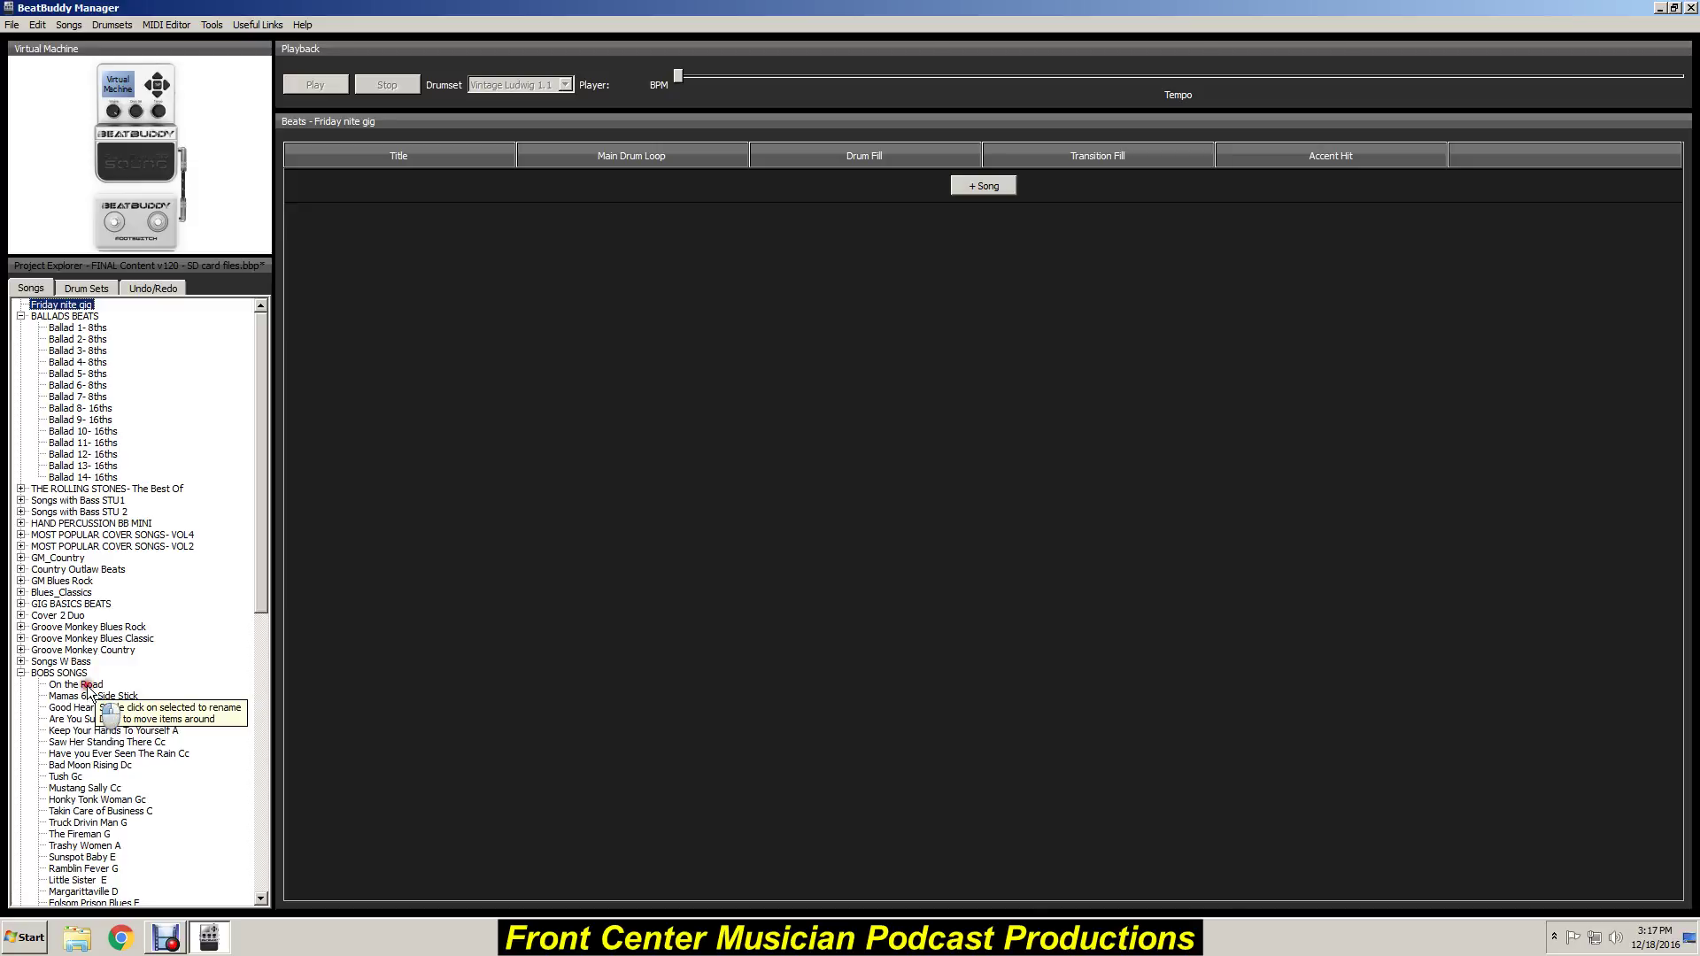
pyautogui.click(86, 688)
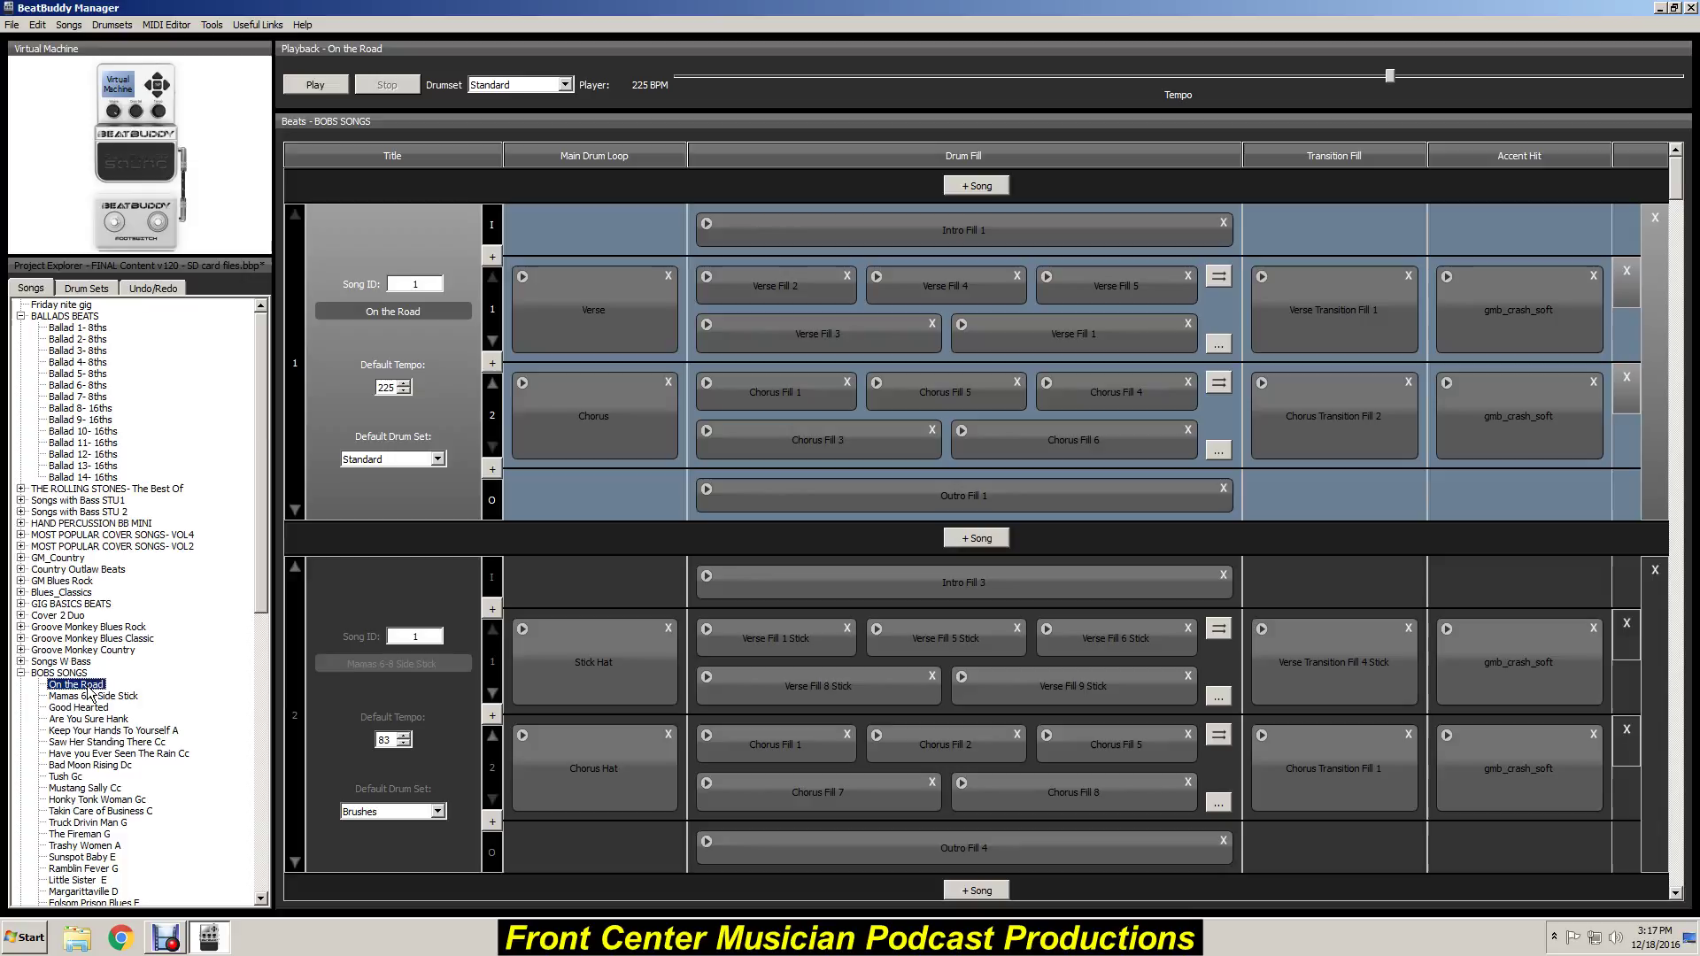
# - Export On the Road as a song file to C:\BEAT BUDDY STUFF\Temporary hold
pyautogui.click(13, 25)
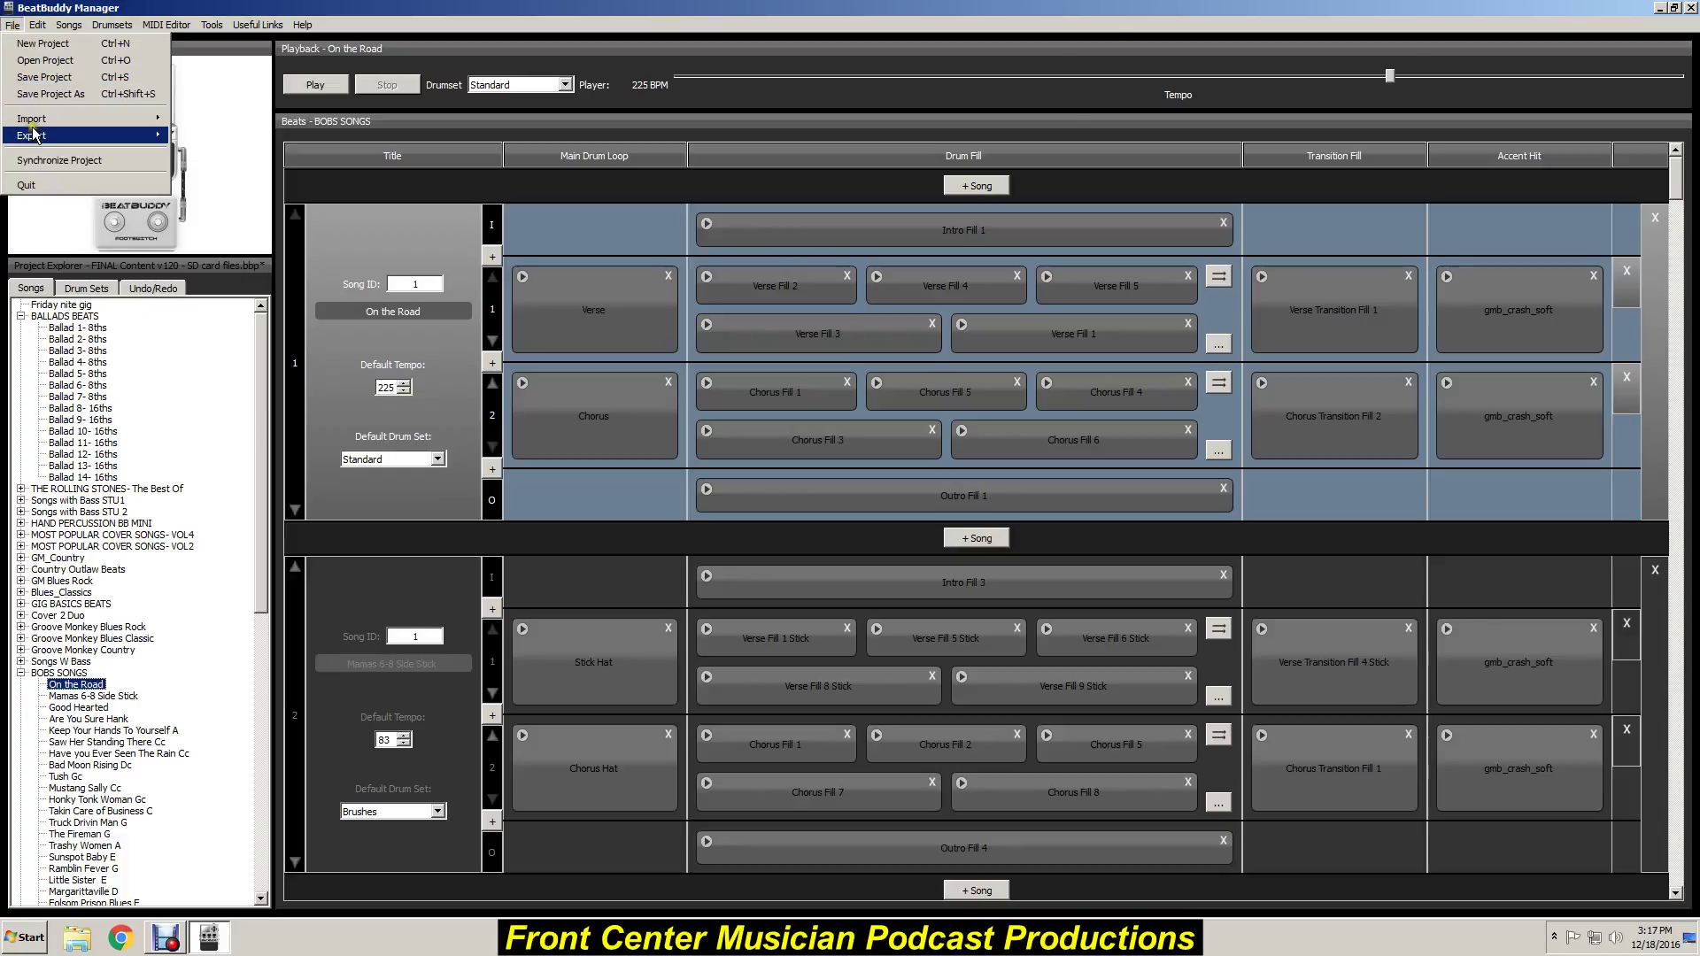
pyautogui.moveTo(32, 135)
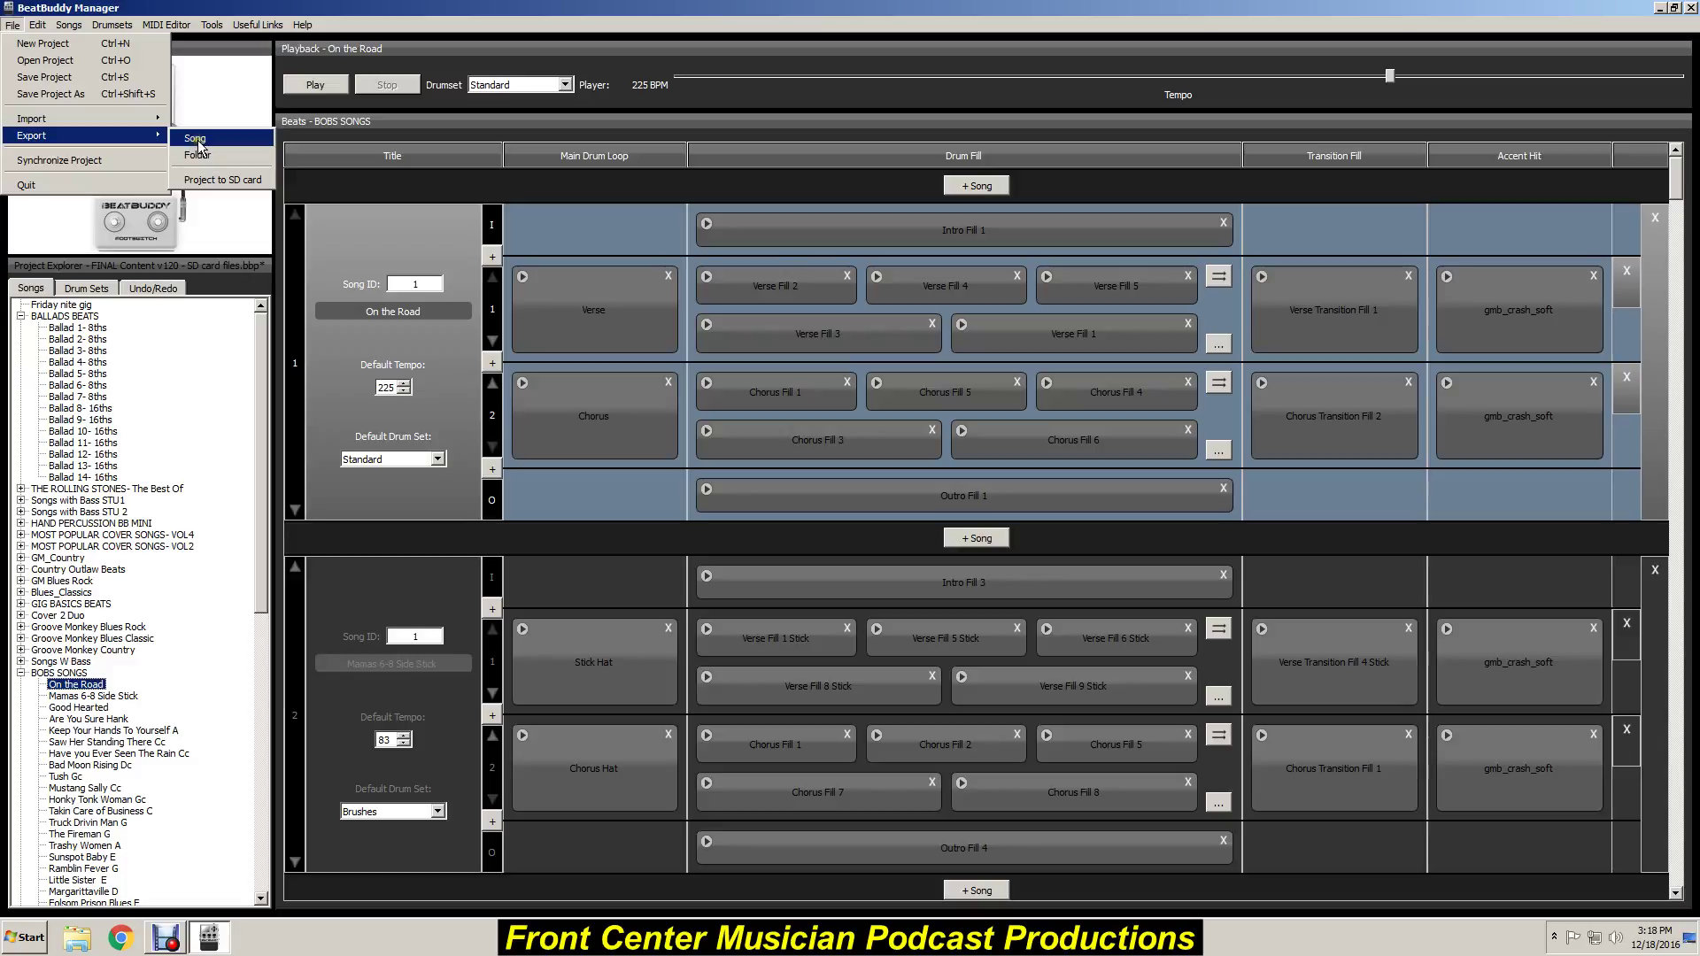
pyautogui.click(196, 139)
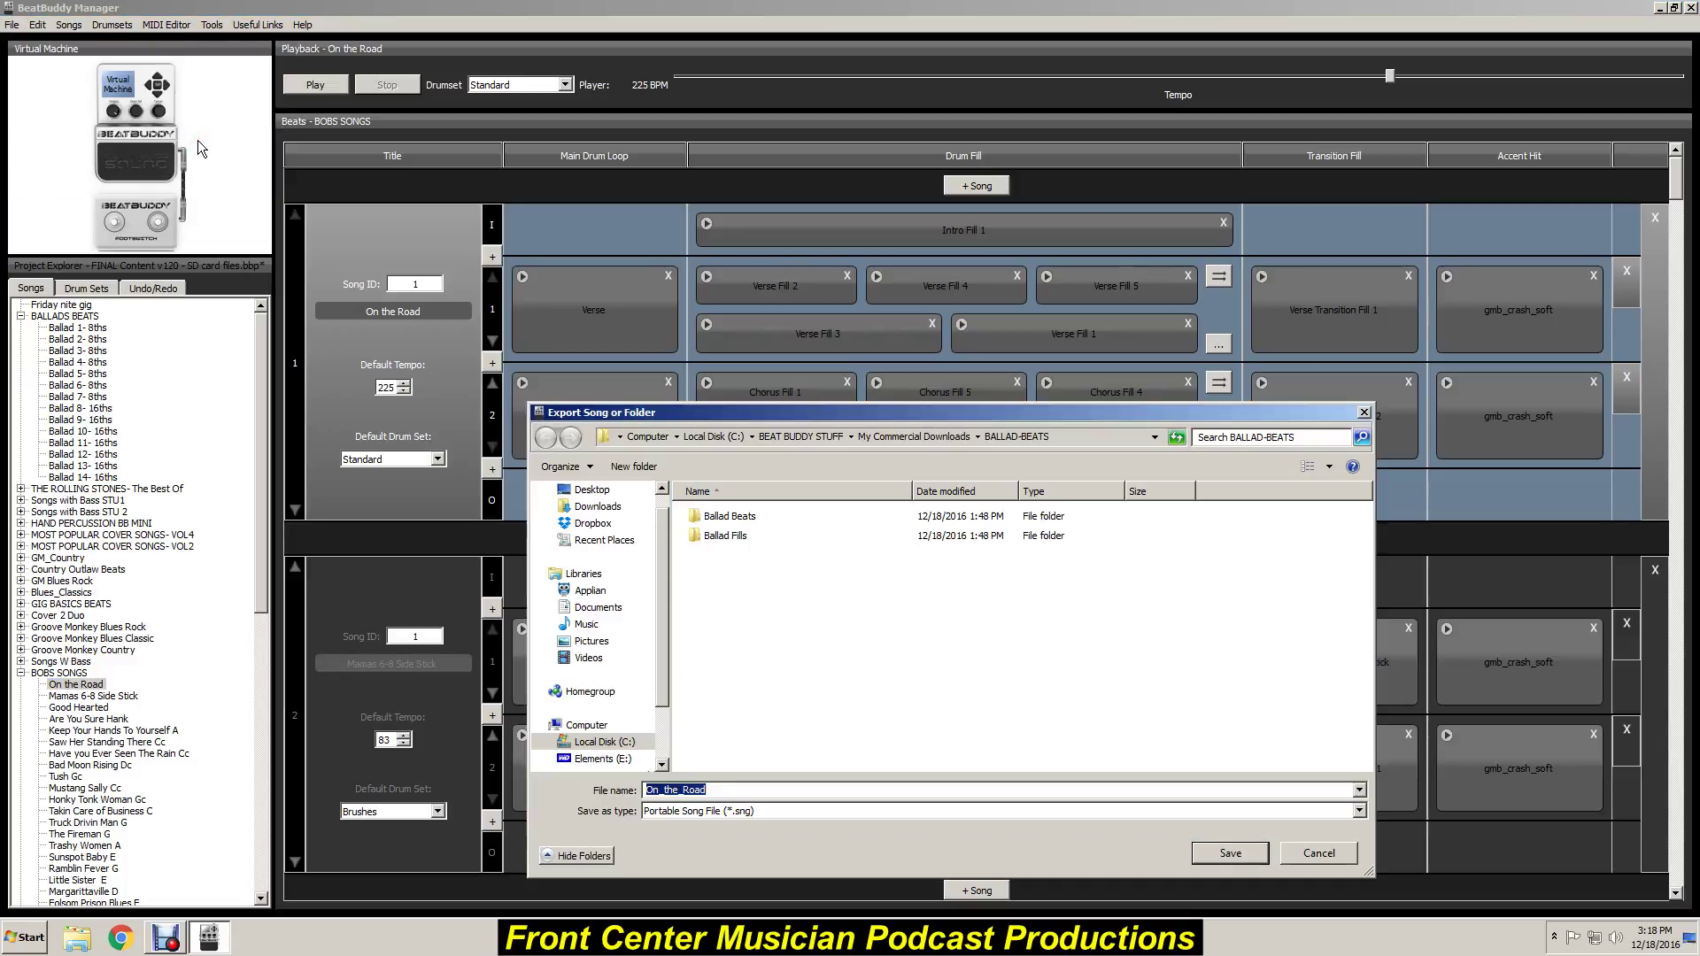
pyautogui.click(600, 744)
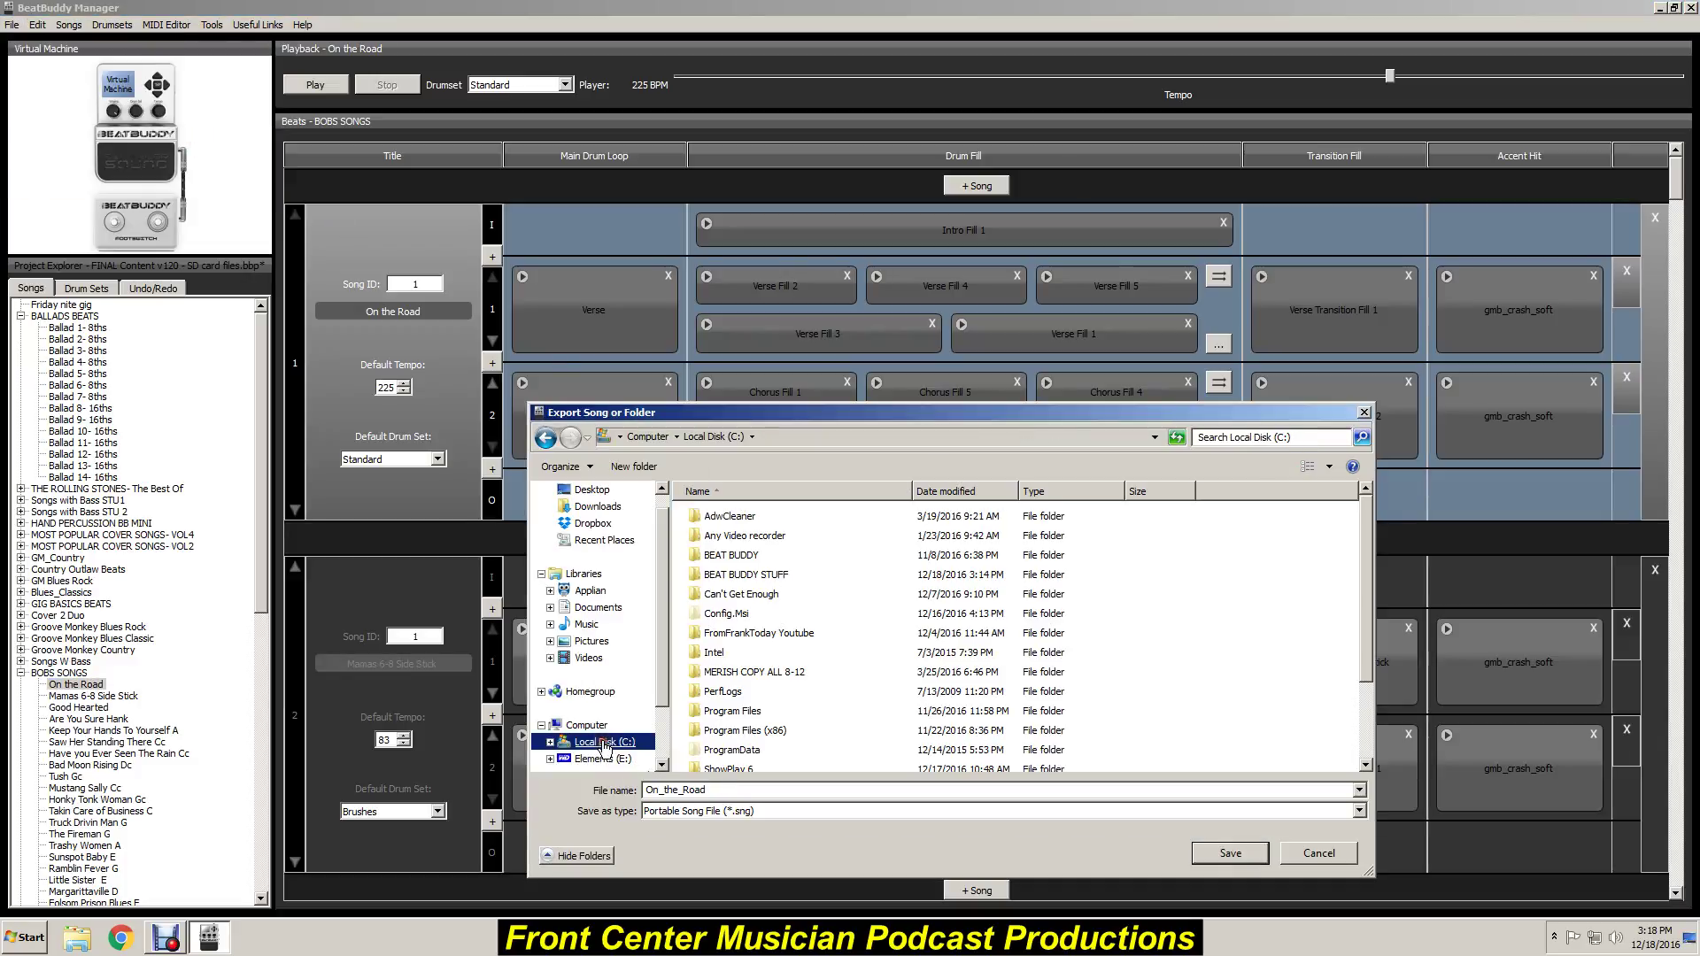
pyautogui.doubleClick(772, 577)
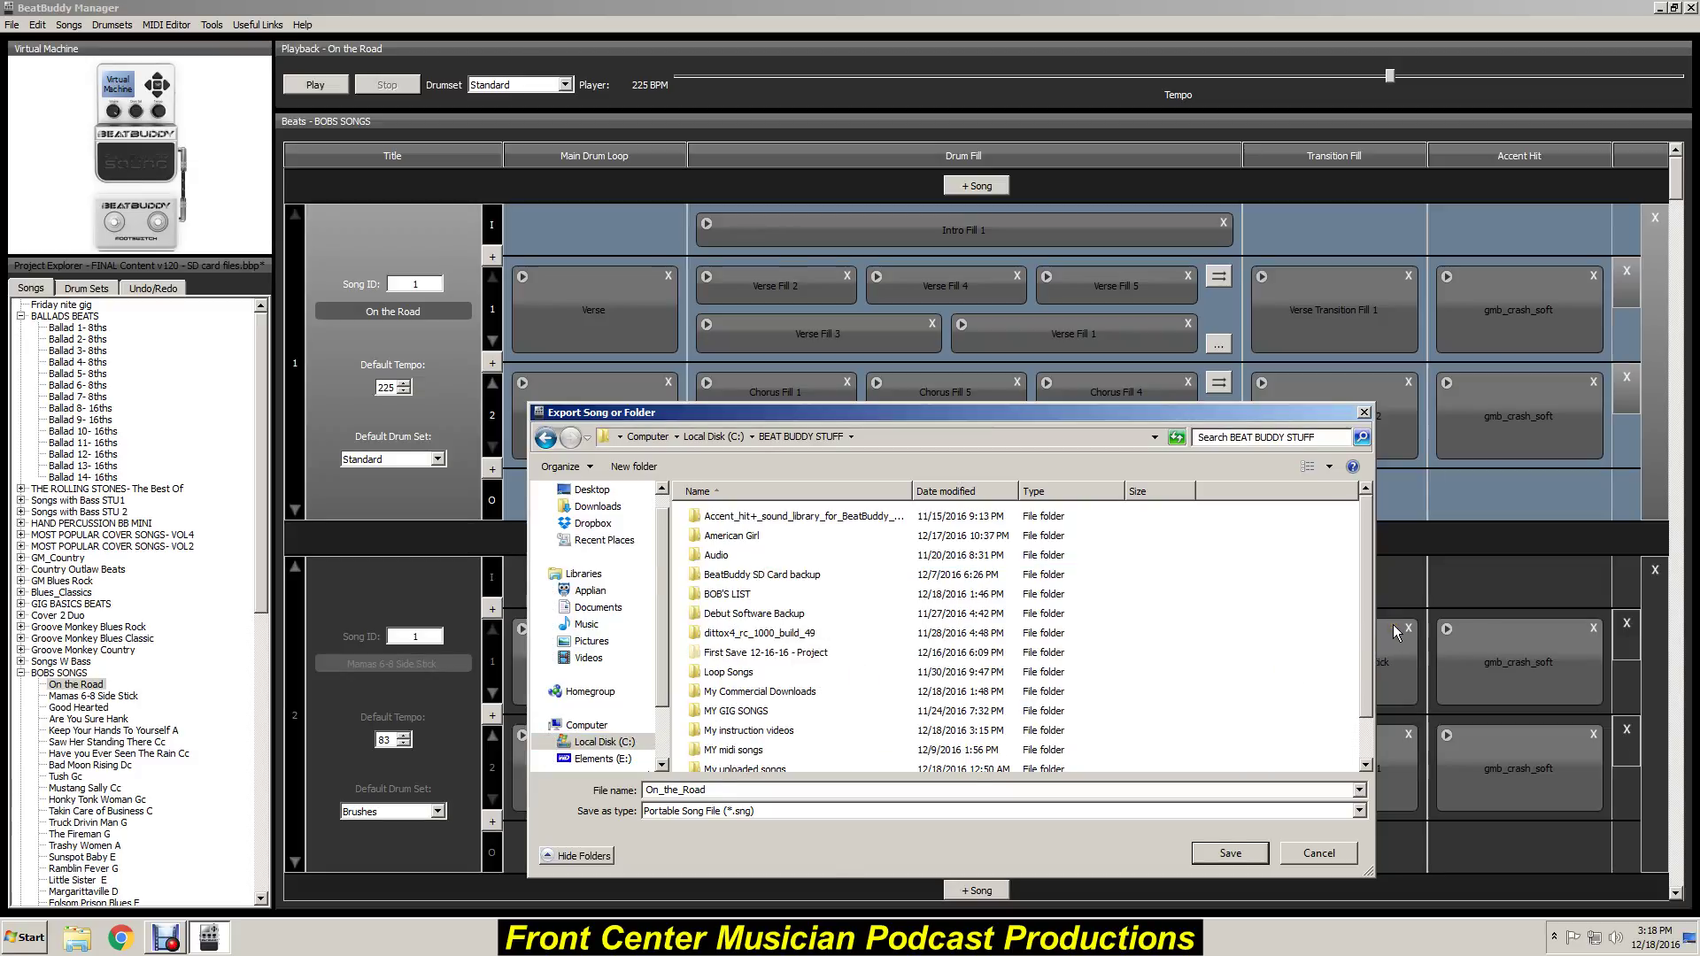
pyautogui.moveTo(1365, 549); pyautogui.dragTo(1370, 603)
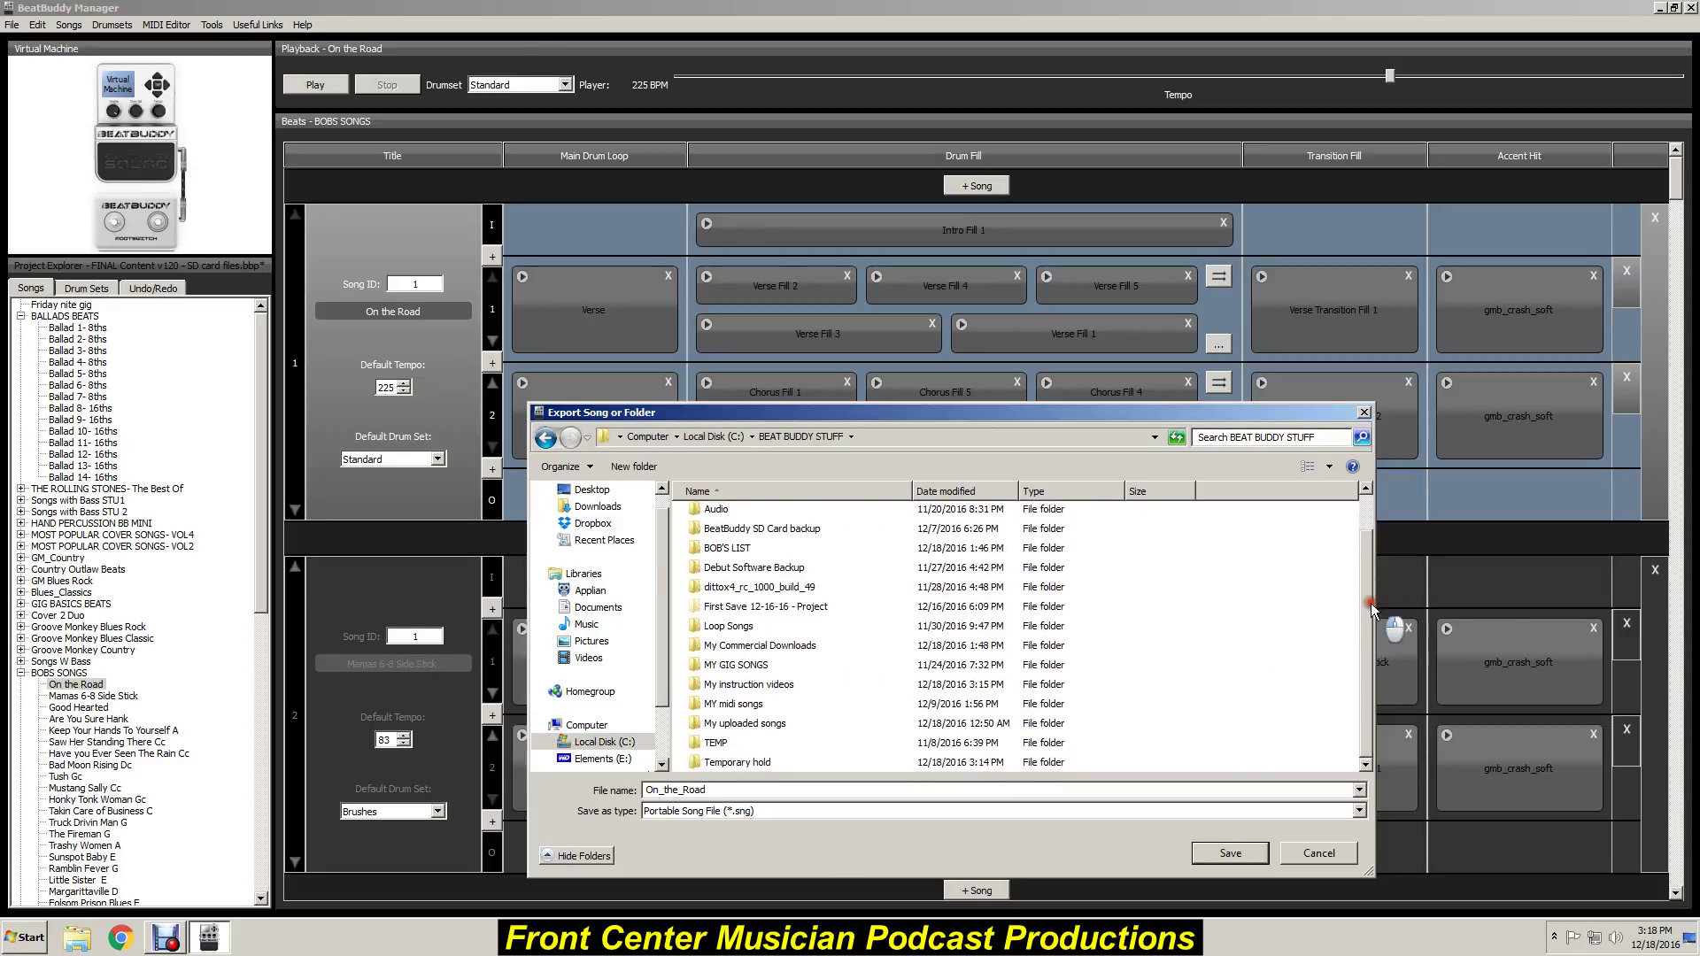
pyautogui.doubleClick(724, 766)
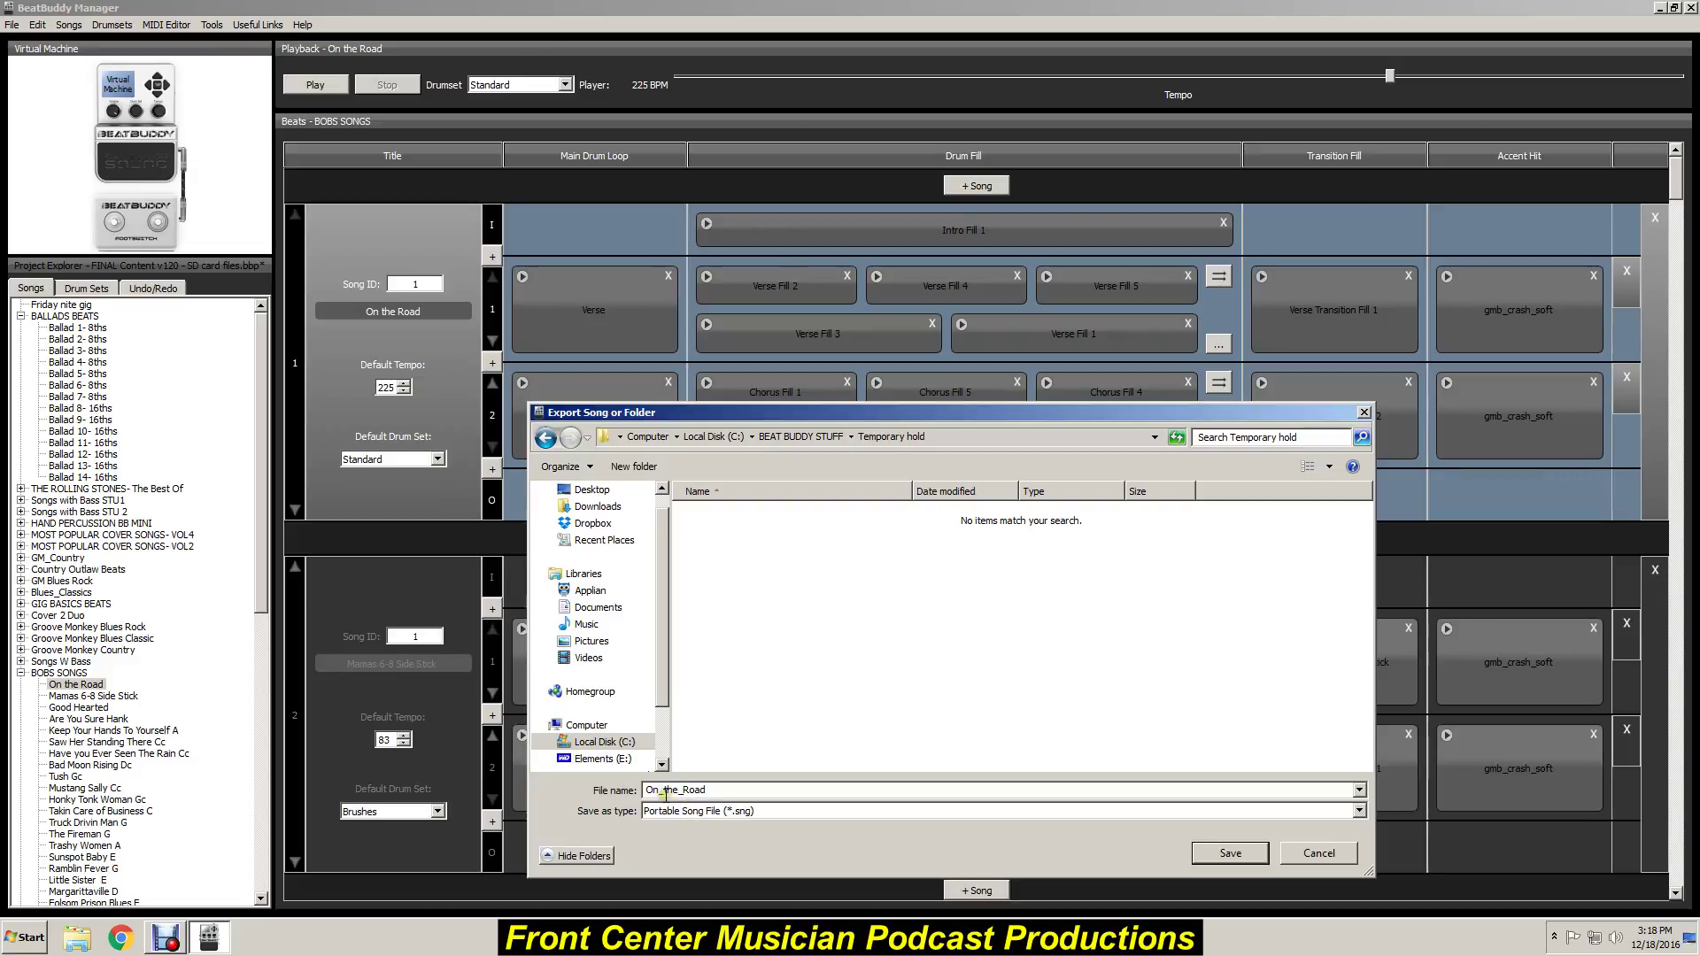
pyautogui.click(1236, 857)
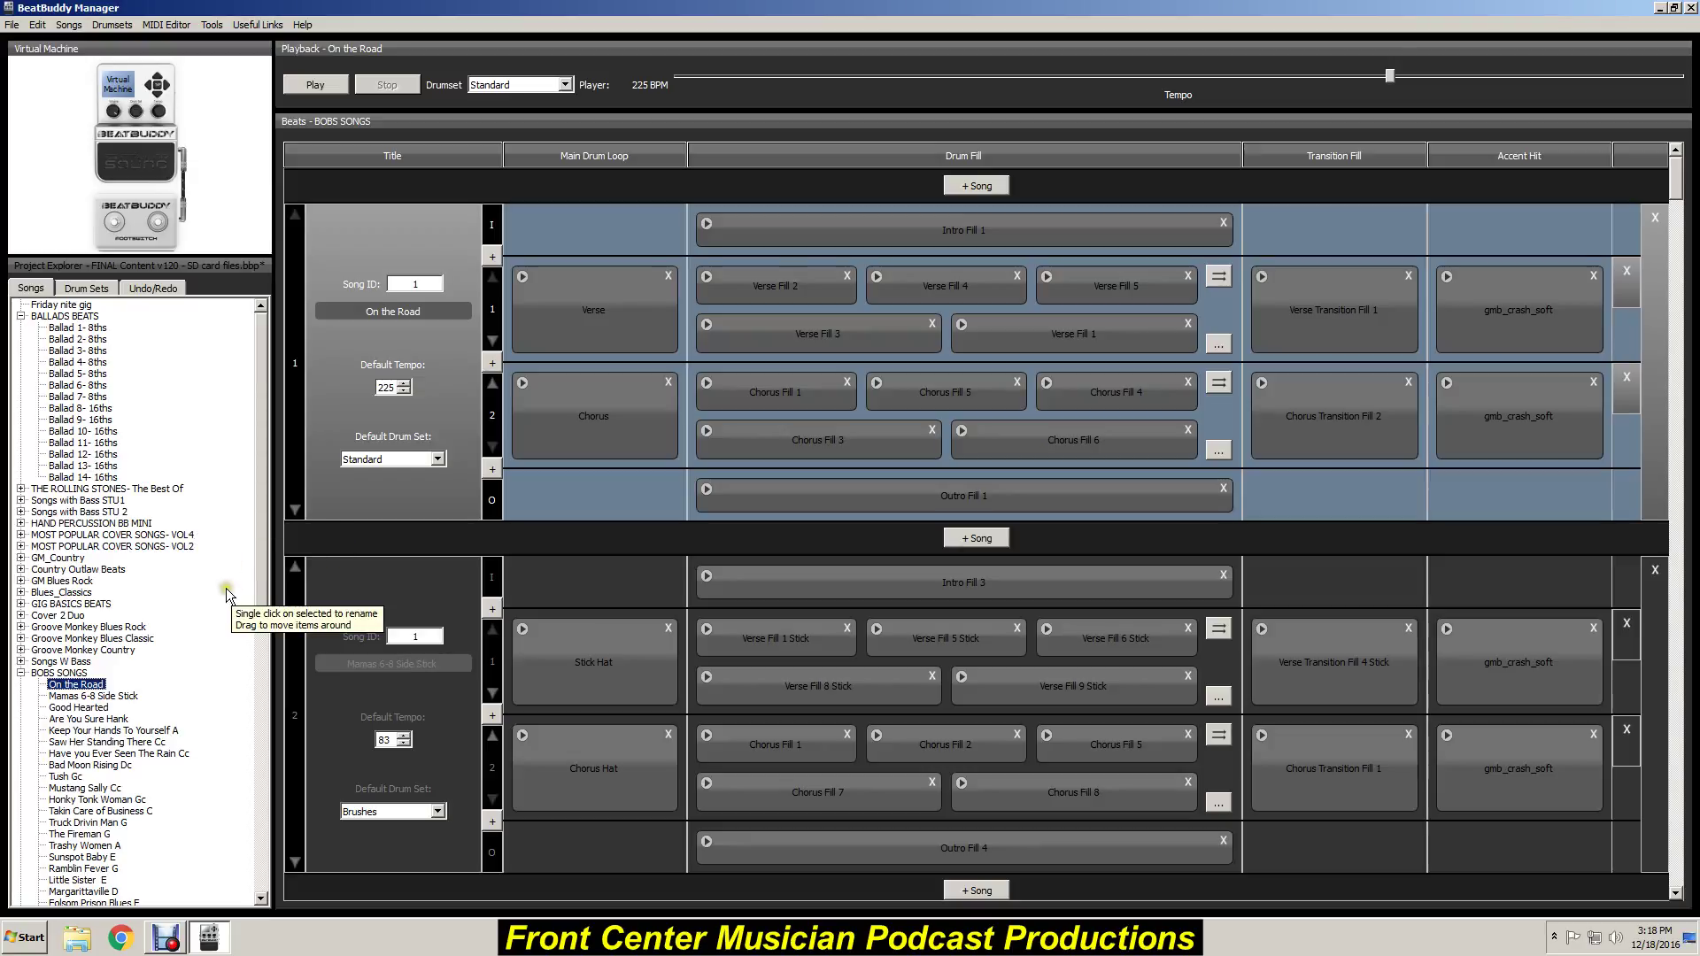
# - Import On_the_Road.sng into the selected Friday nite gig folder
pyautogui.click(61, 305)
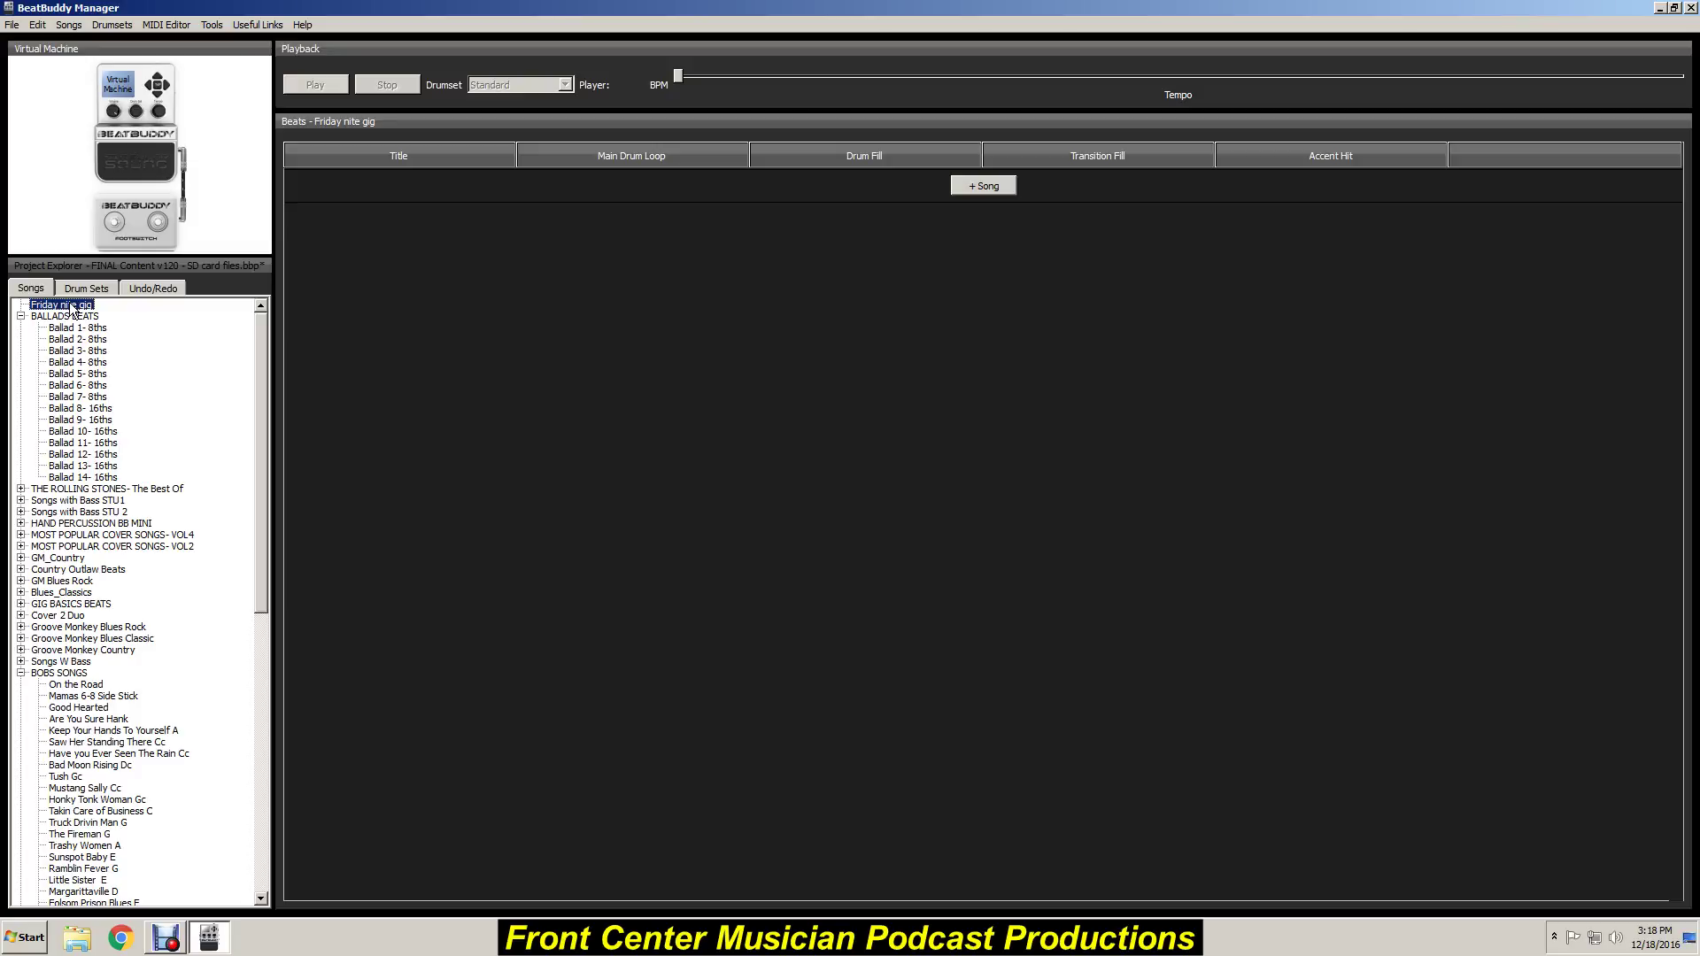
pyautogui.click(13, 26)
pyautogui.moveTo(53, 117)
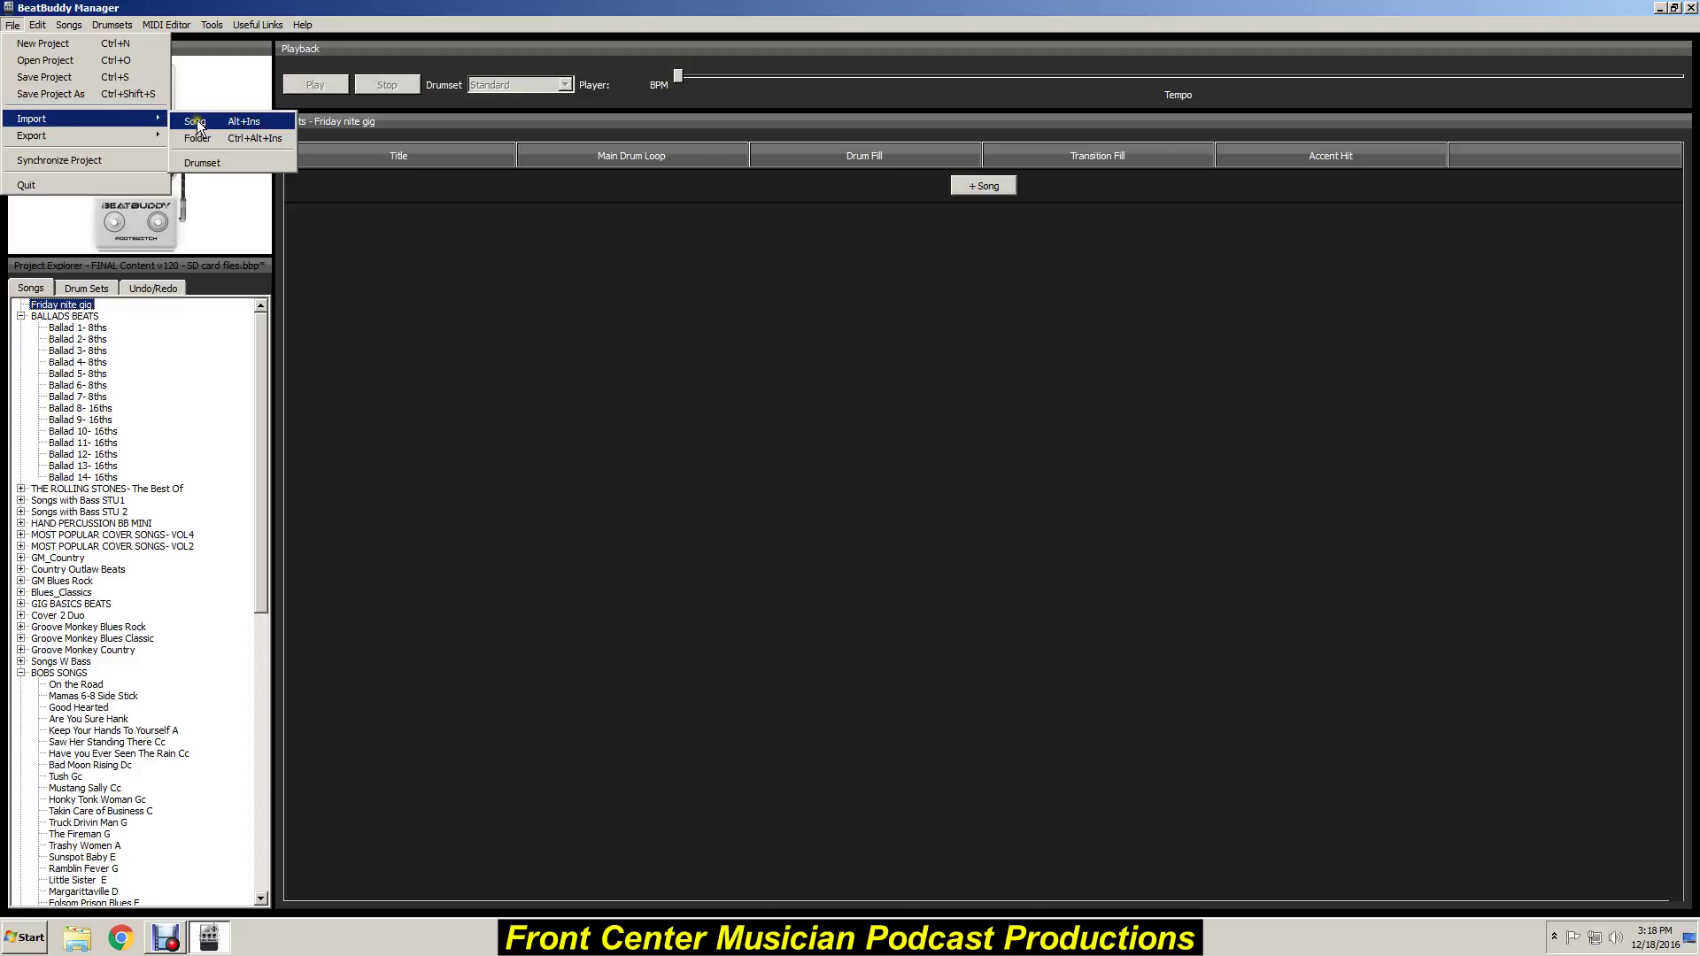
pyautogui.click(196, 123)
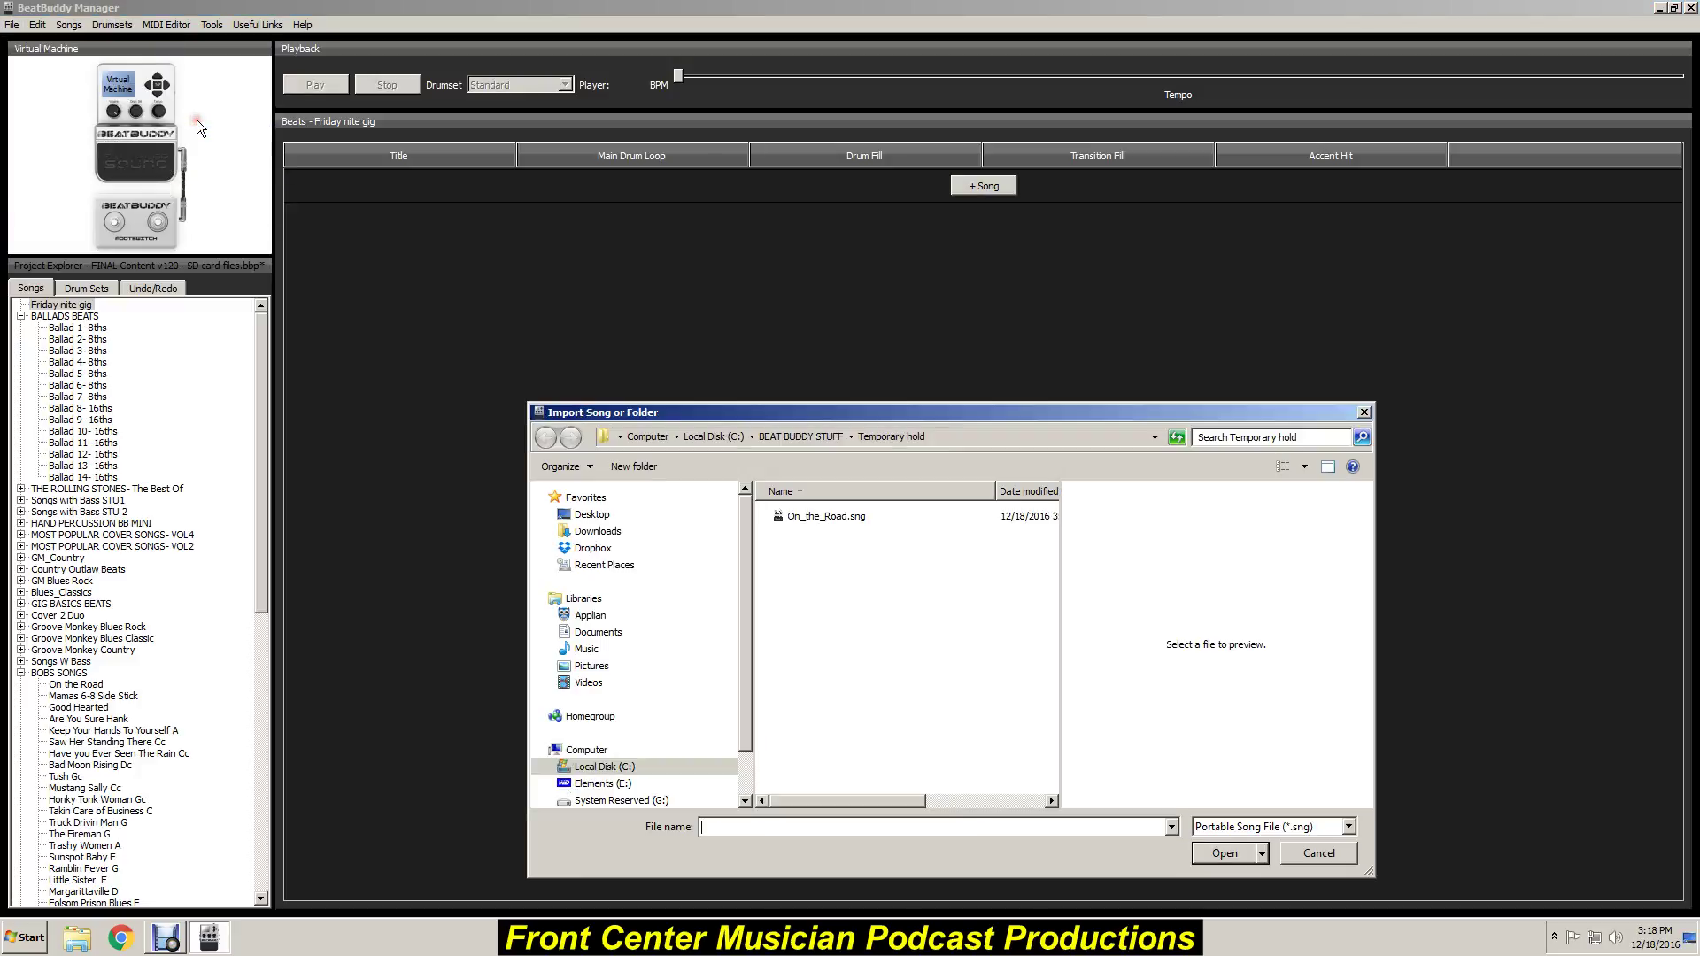
pyautogui.doubleClick(852, 520)
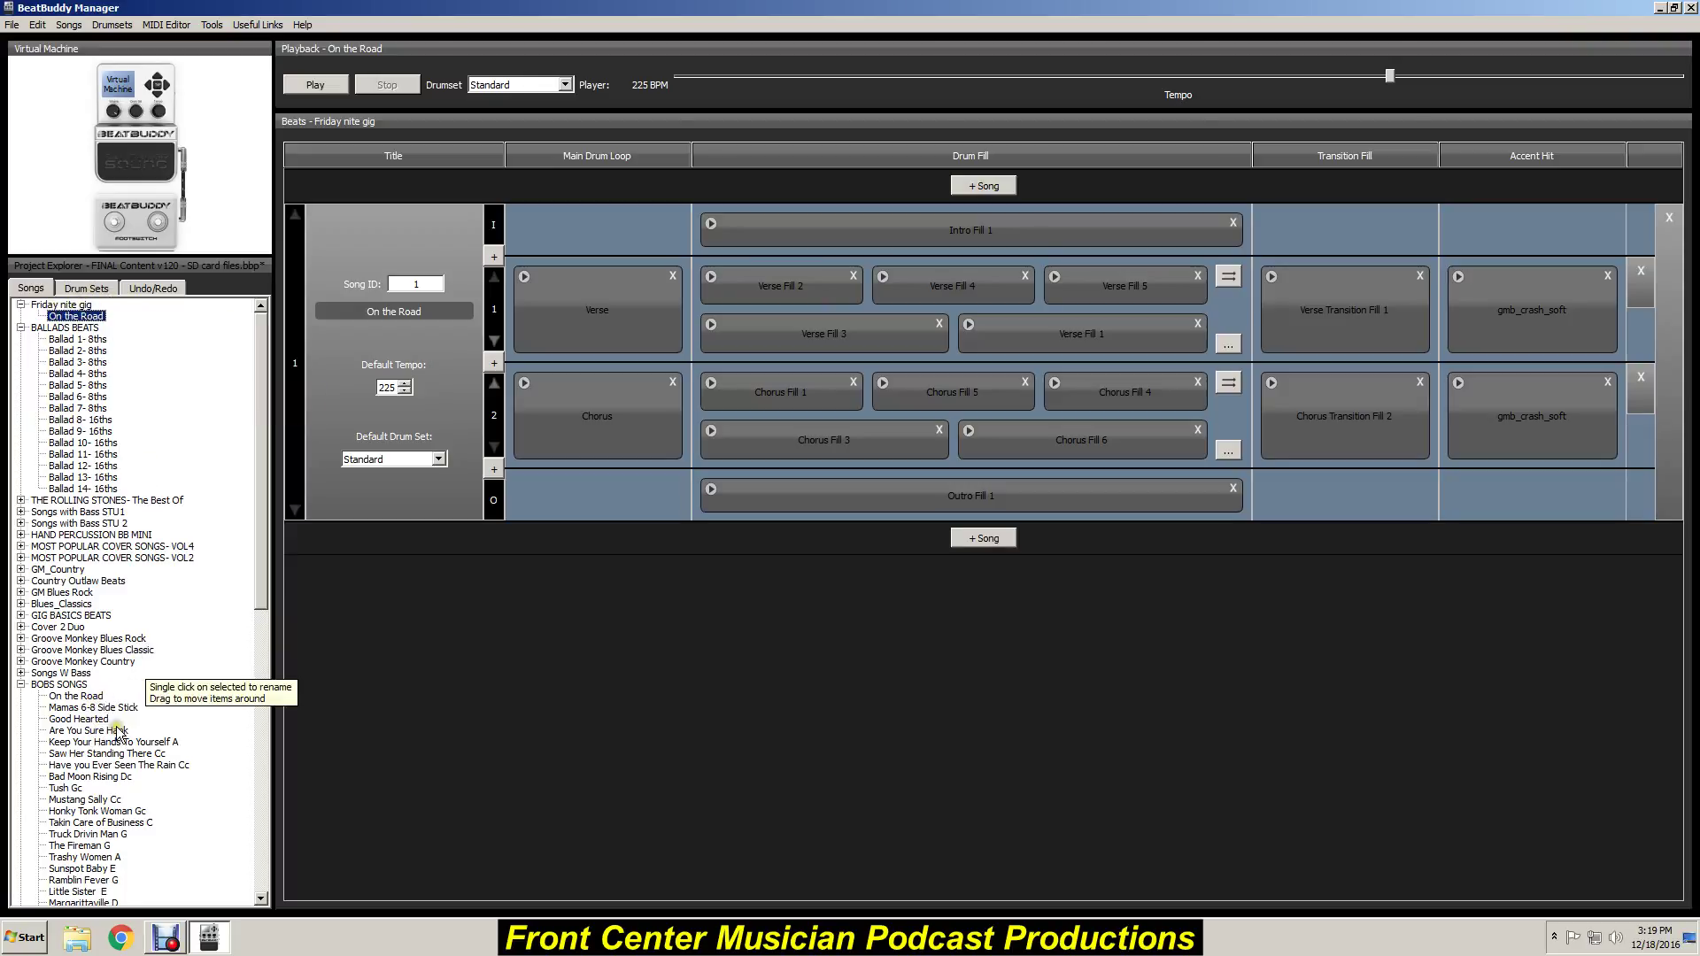
# - Load Bad Moon Rising Dc from BOBS SONGS and save it as a song file in Temporary hold
pyautogui.click(110, 784)
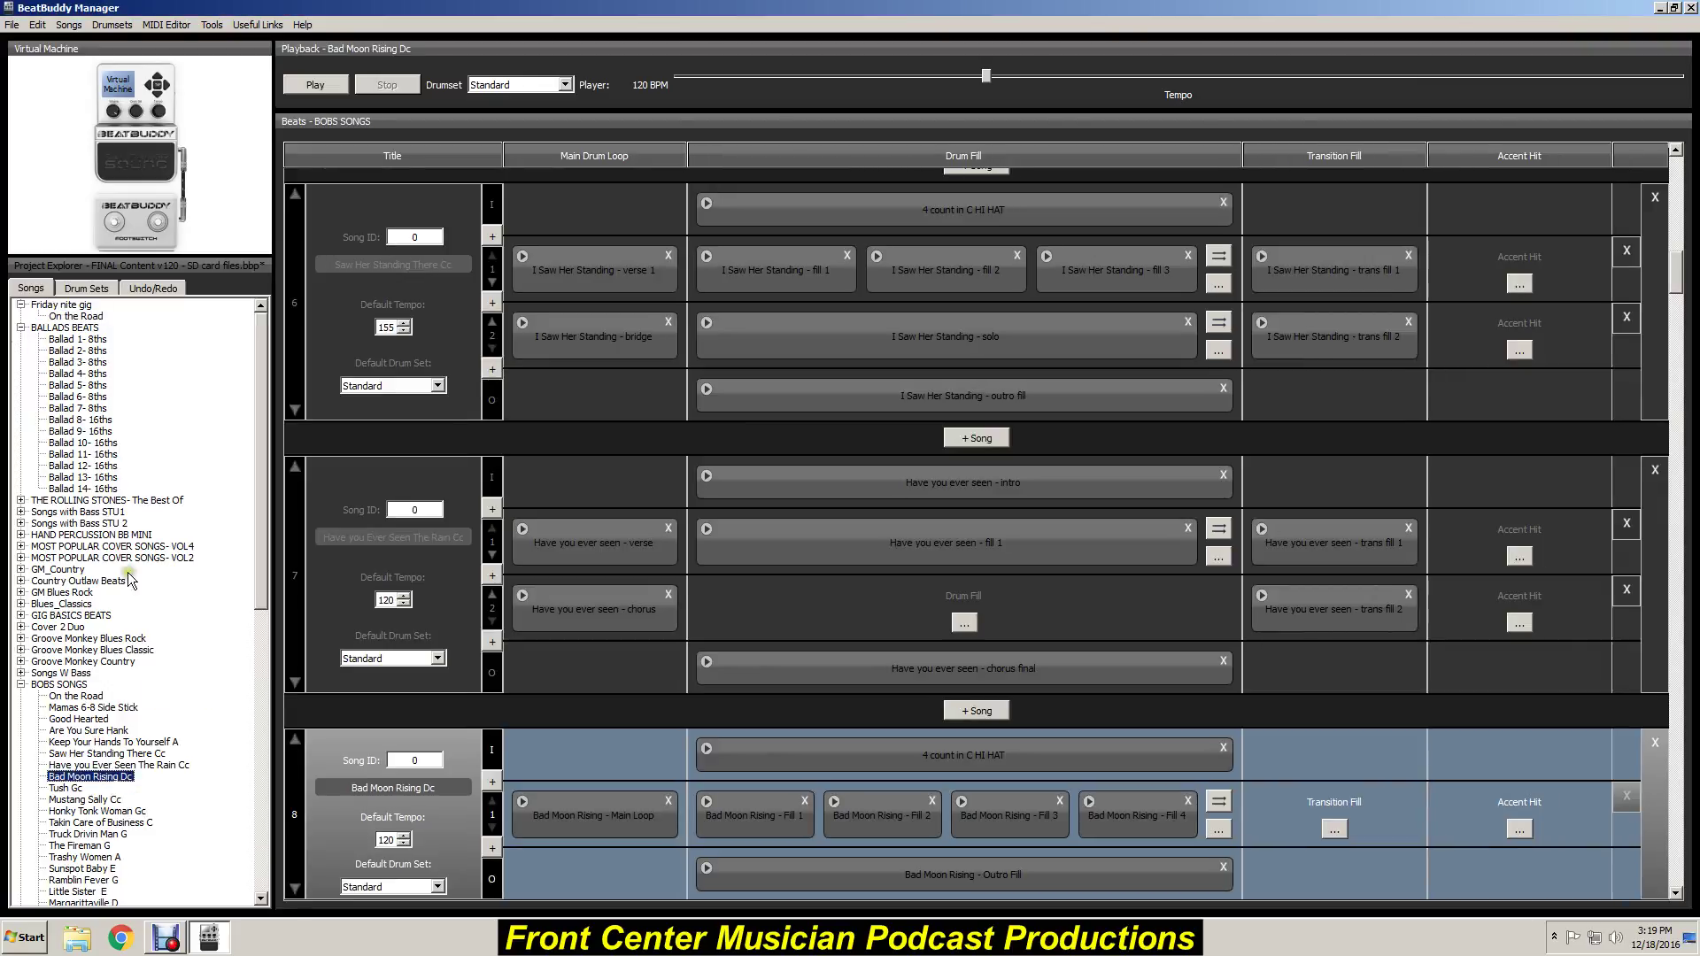
pyautogui.click(13, 24)
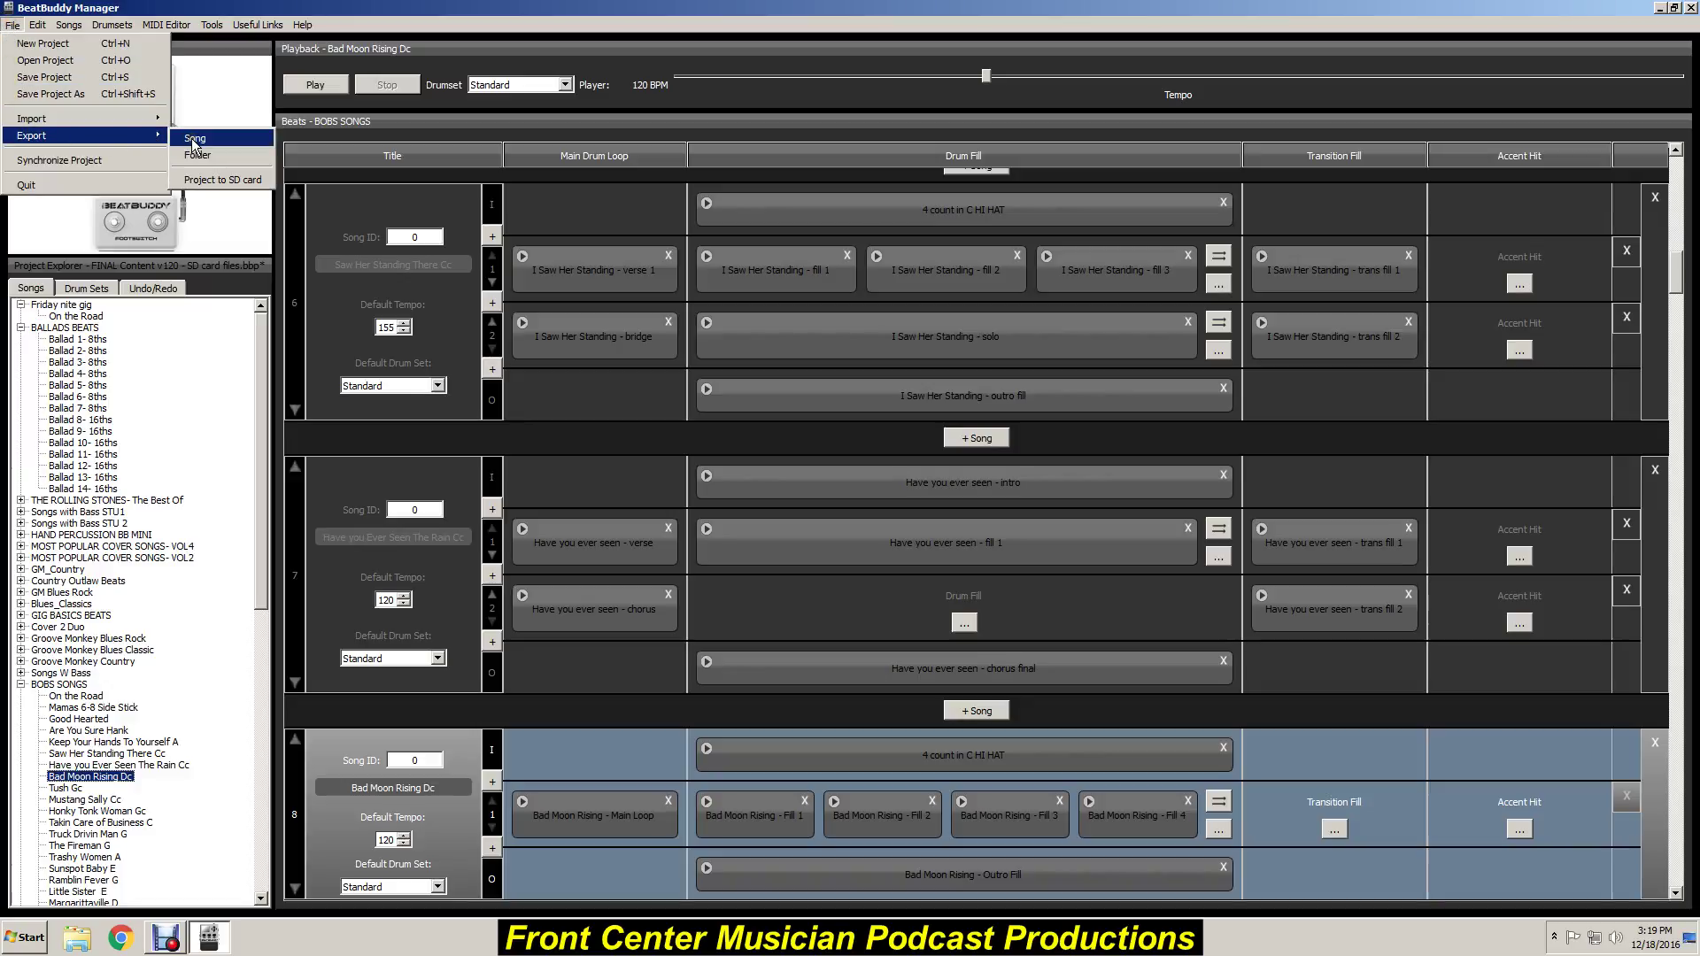
pyautogui.click(194, 139)
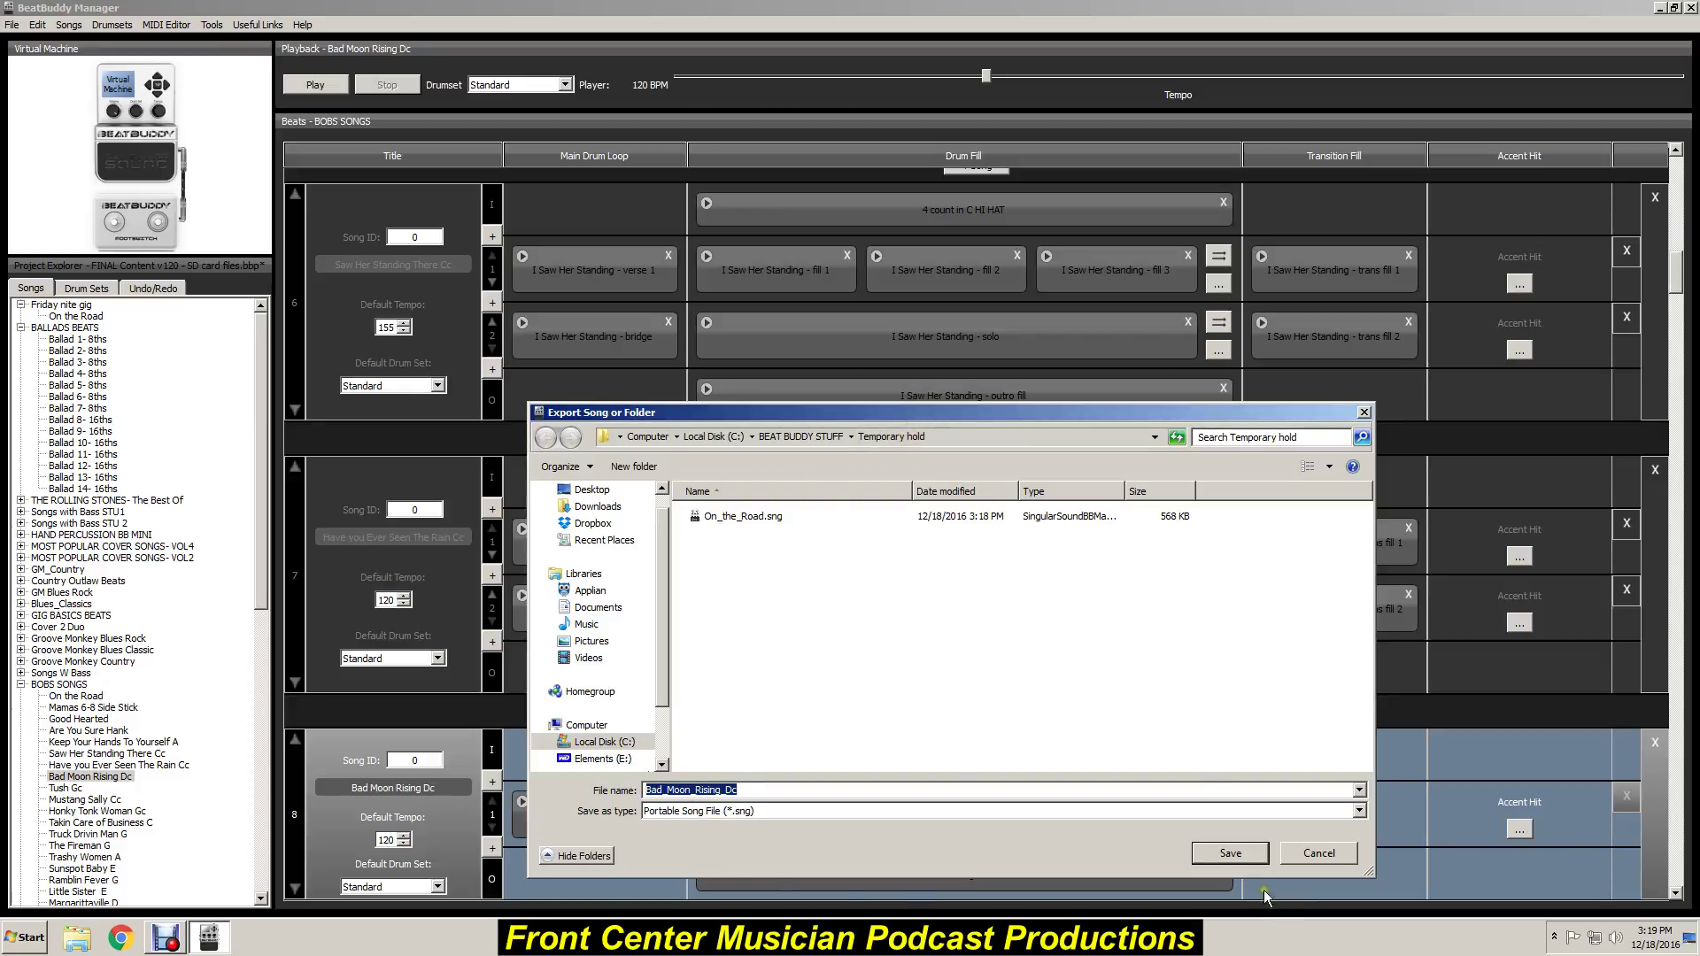
pyautogui.click(1240, 850)
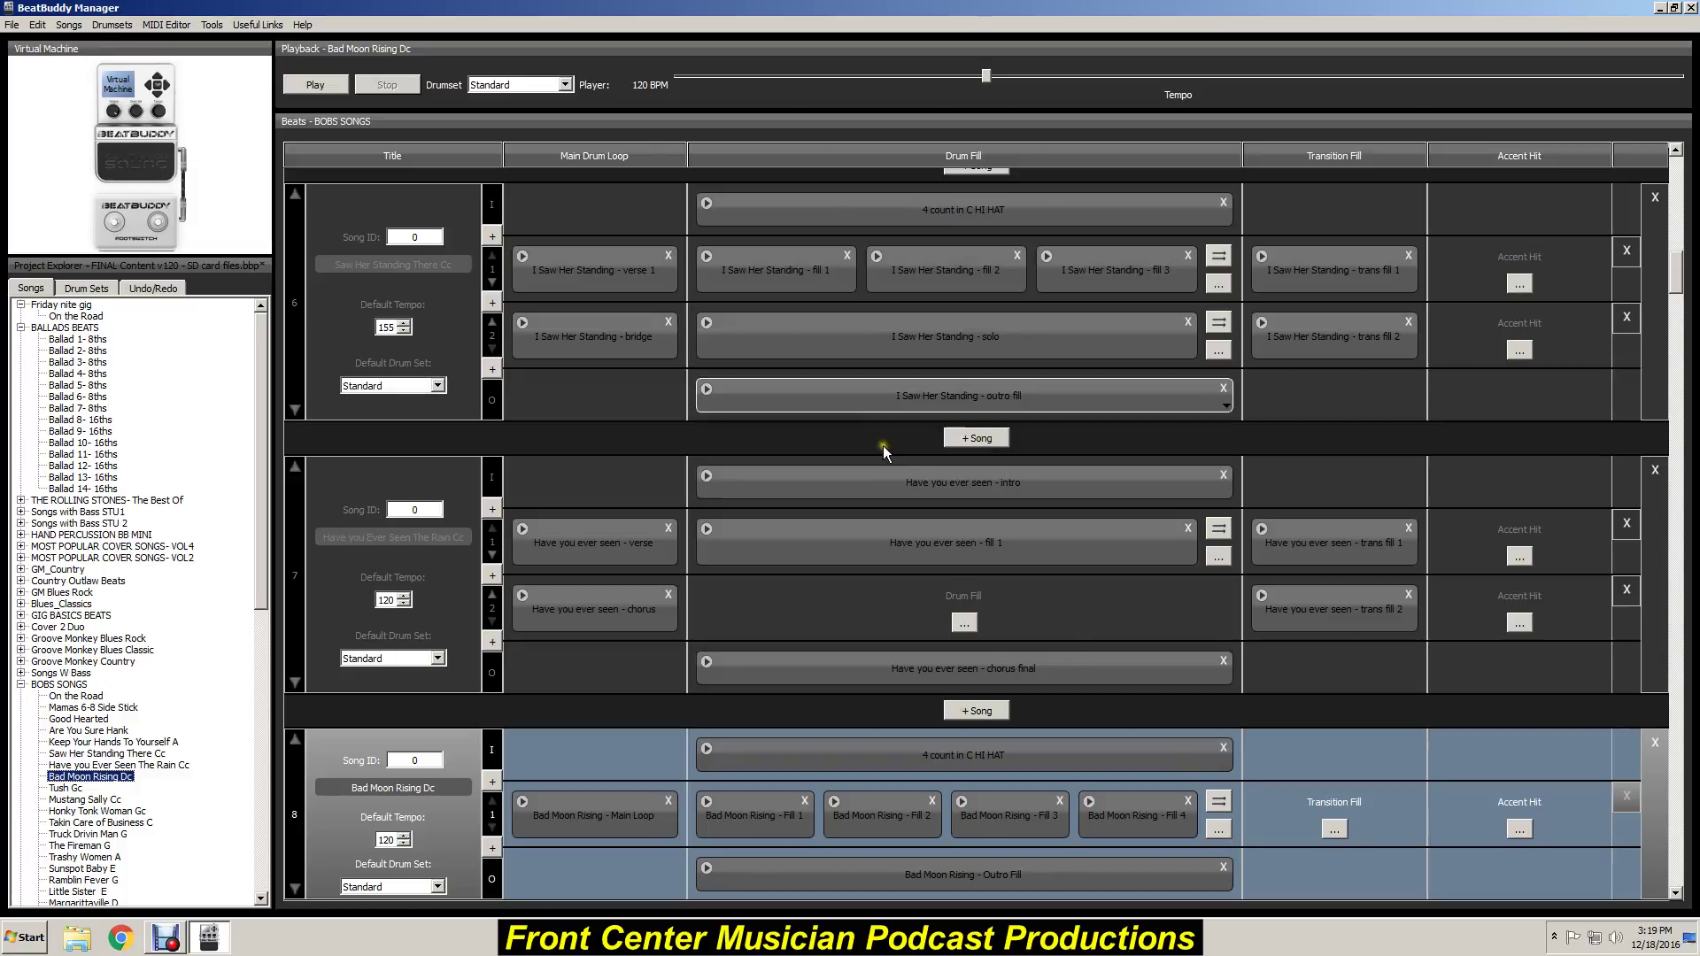
# - Import Bad_Moon_Rising_Dc.sng into Friday nite gig, after On the Road
pyautogui.click(62, 307)
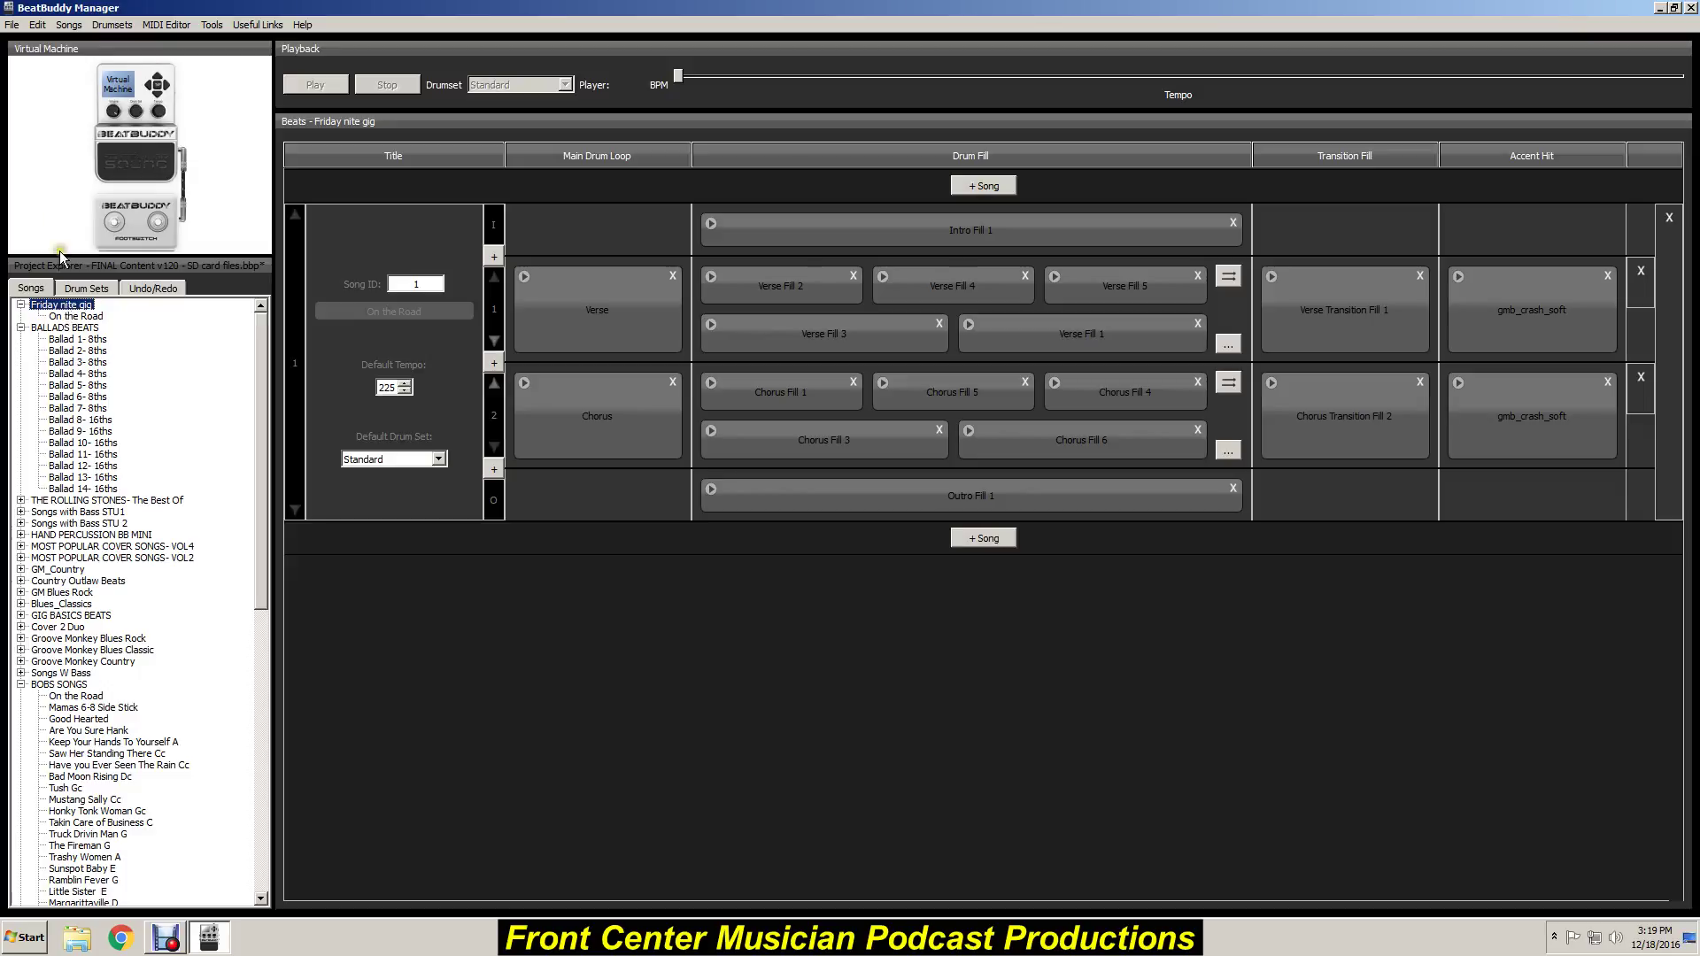
pyautogui.click(12, 24)
pyautogui.moveTo(80, 119)
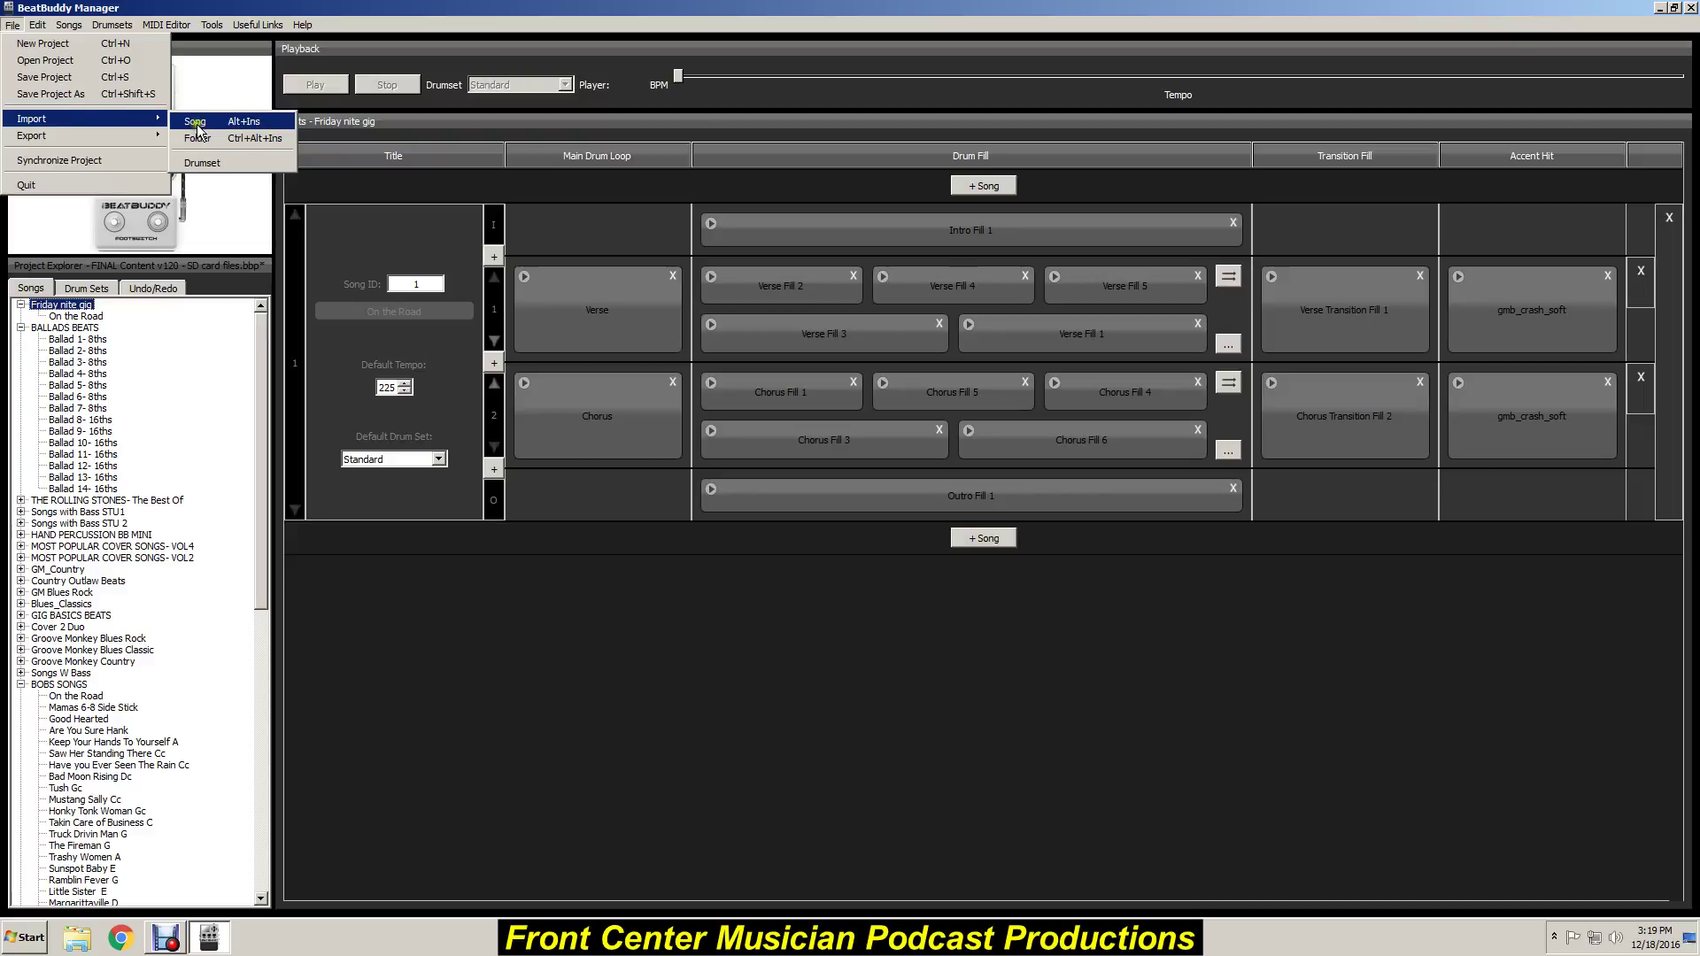
pyautogui.click(196, 121)
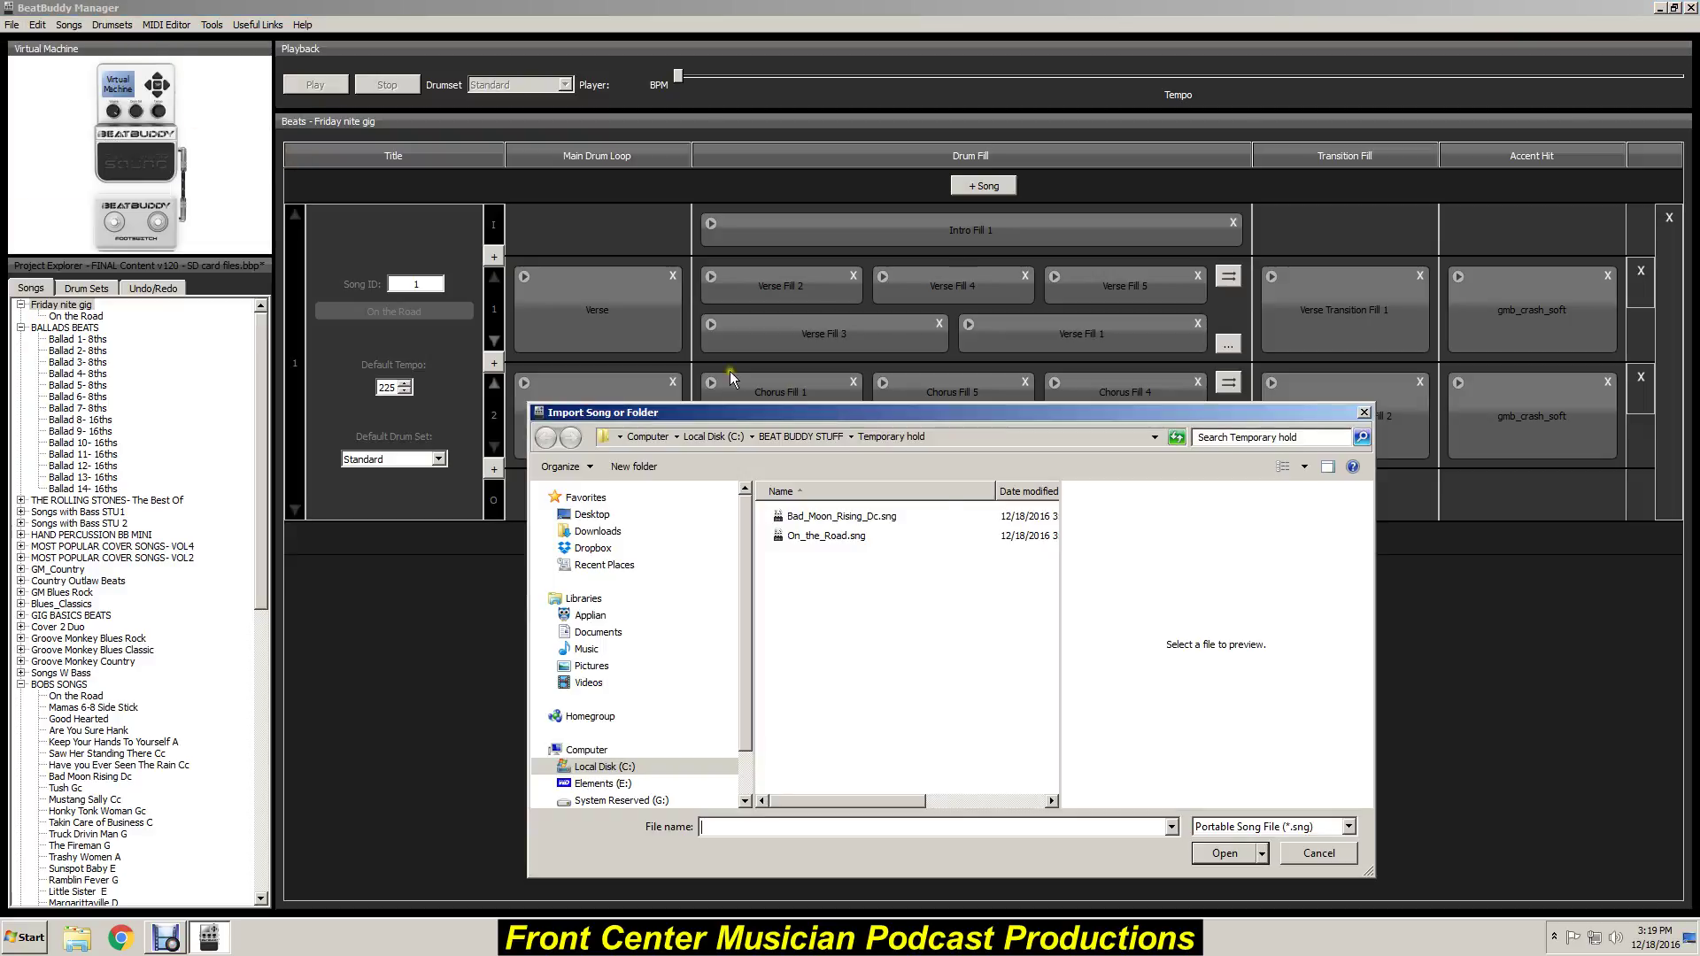
pyautogui.doubleClick(848, 522)
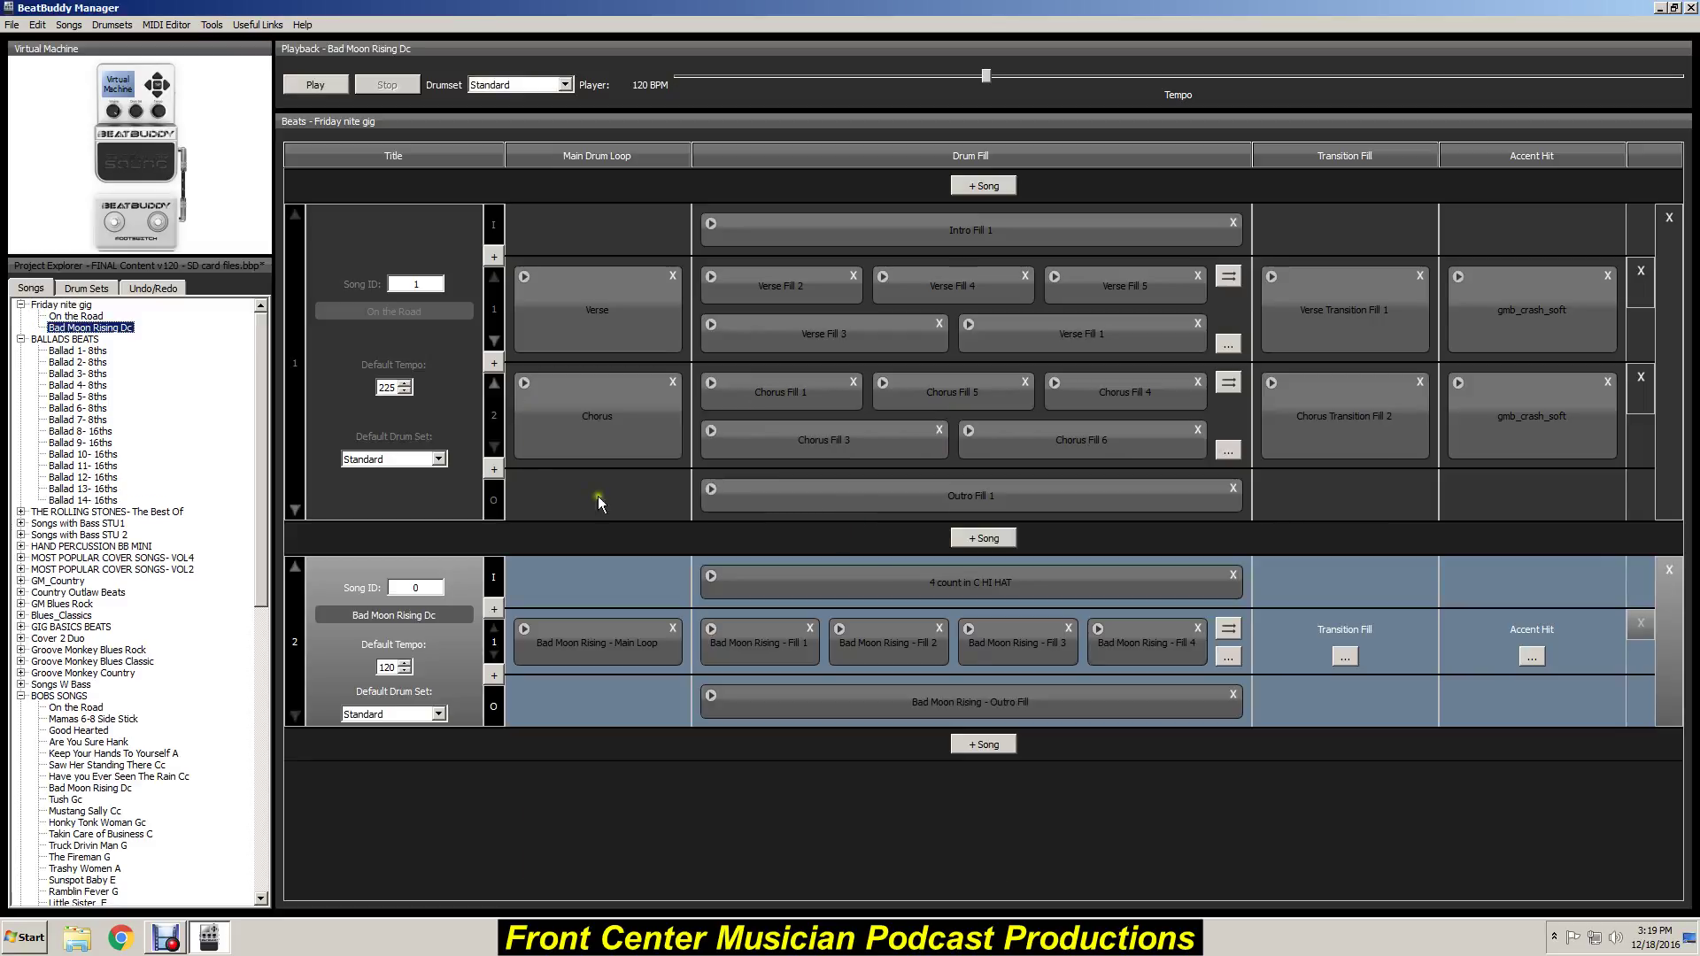